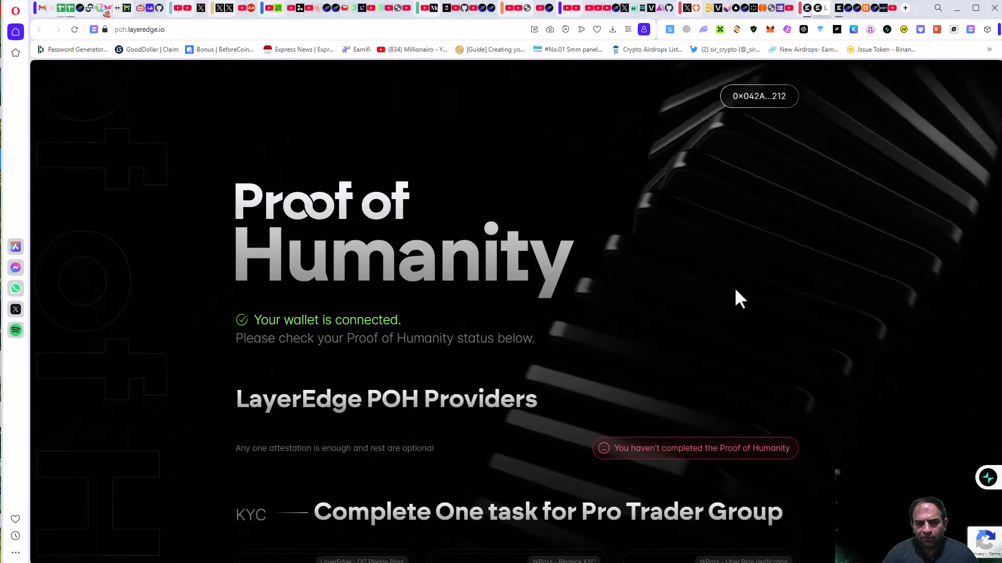
# Scroll through the POH provider cards; only the OG Pledge Pass shows Verified.
pyautogui.scroll(-4, 696, 328)
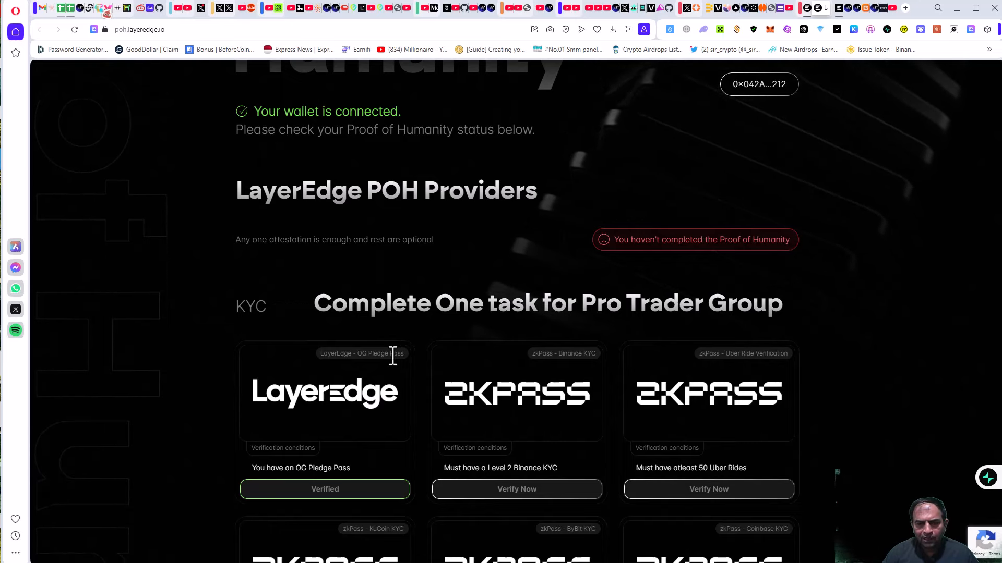
pyautogui.scroll(-3, 317, 412)
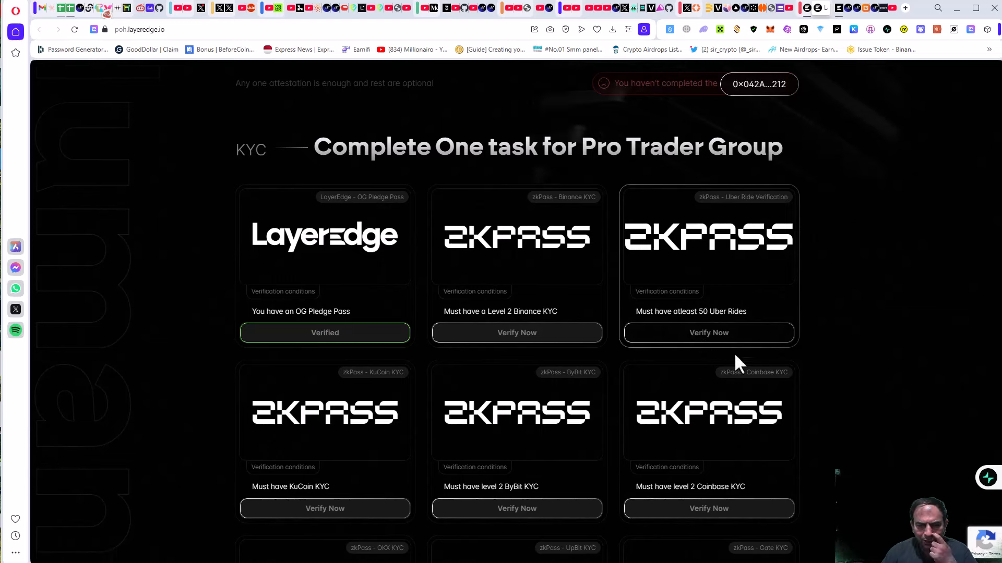
pyautogui.scroll(-1, 446, 383)
pyautogui.scroll(-3, 446, 383)
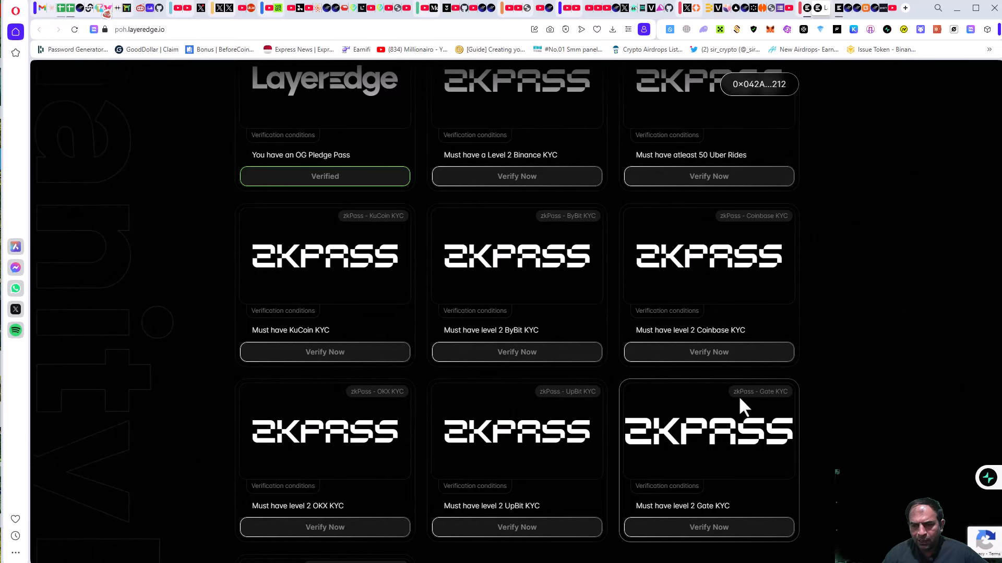
pyautogui.scroll(-2, 737, 395)
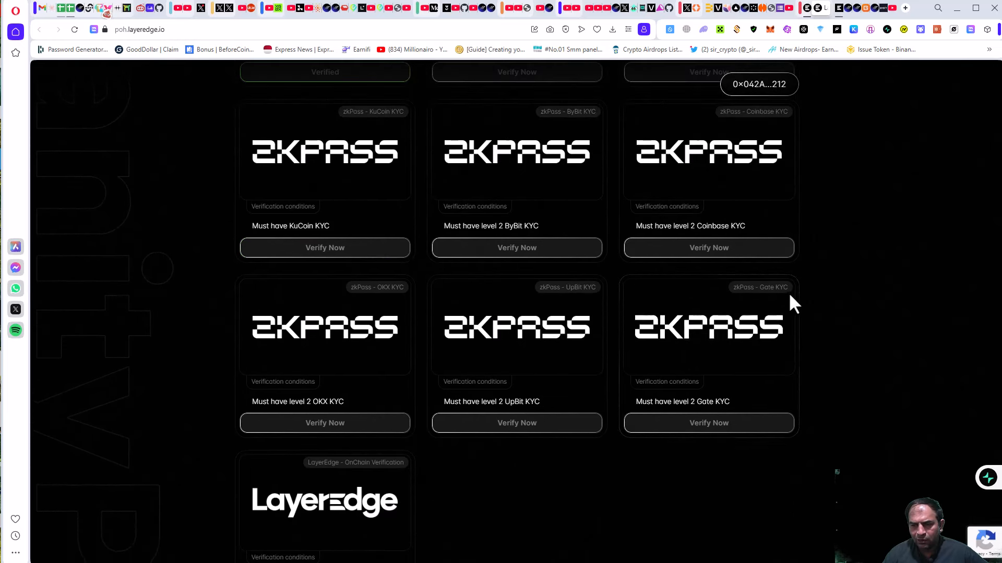
pyautogui.scroll(-3, 782, 298)
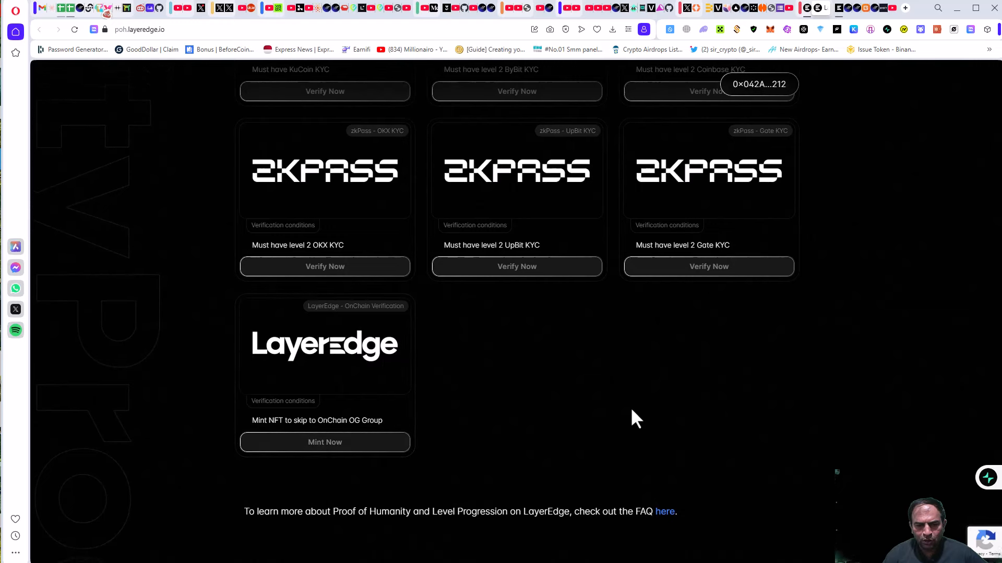
pyautogui.scroll(5, 733, 398)
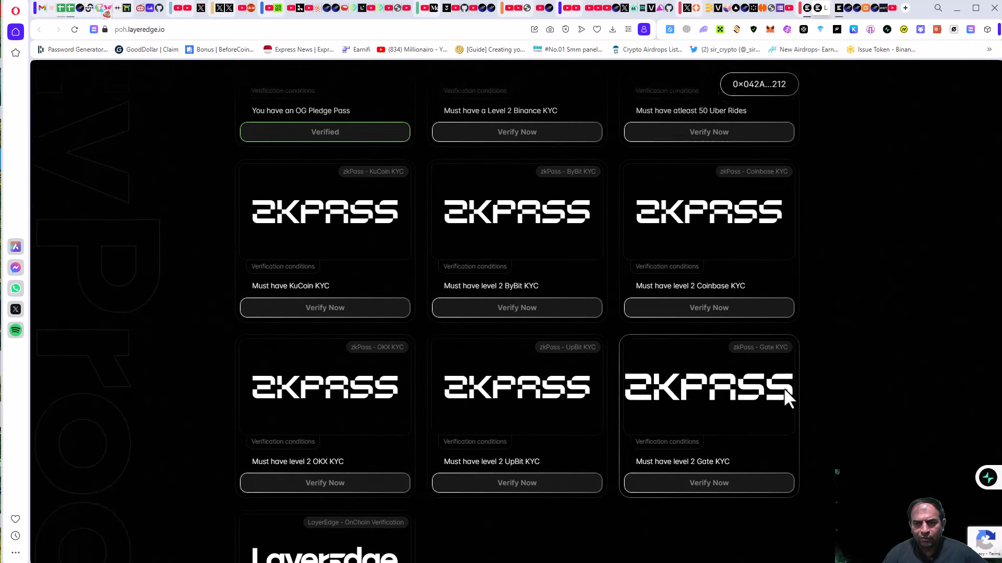
pyautogui.scroll(-2, 705, 417)
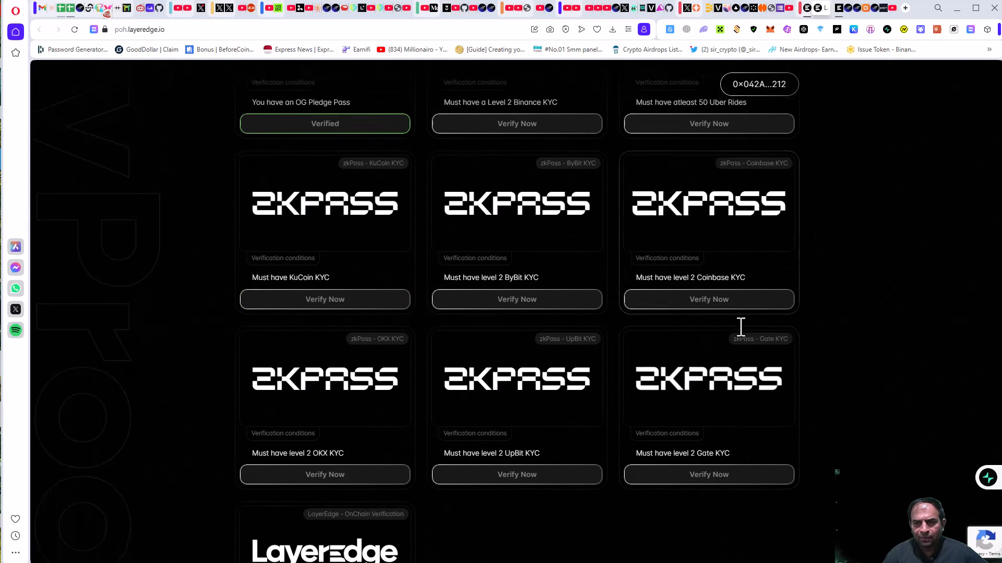
# Confirm Bybit Identity Verification shows Advanced level complete, then return to the LayerEdge dashboard.
pyautogui.click(888, 9)
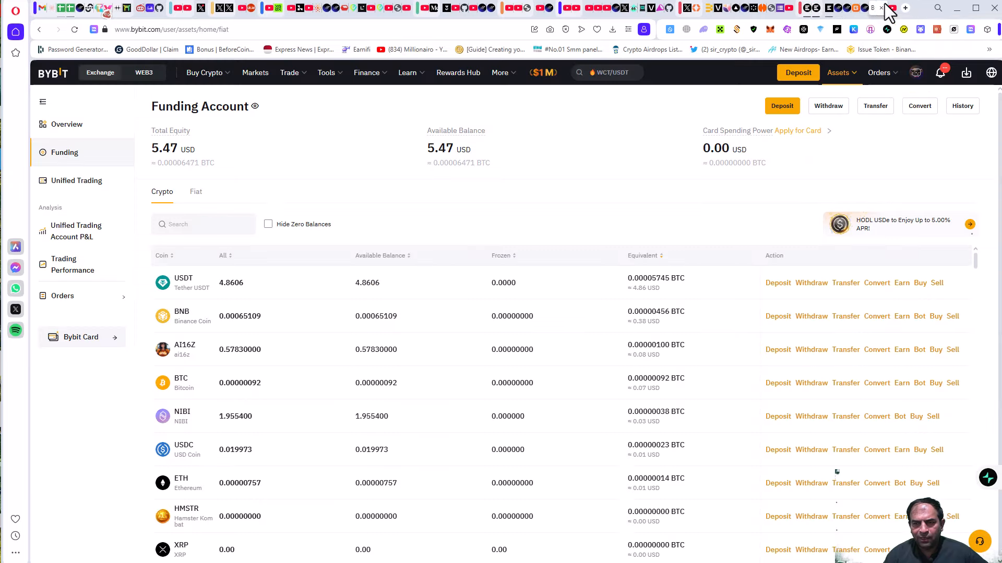
pyautogui.moveTo(880, 74)
pyautogui.moveTo(914, 77)
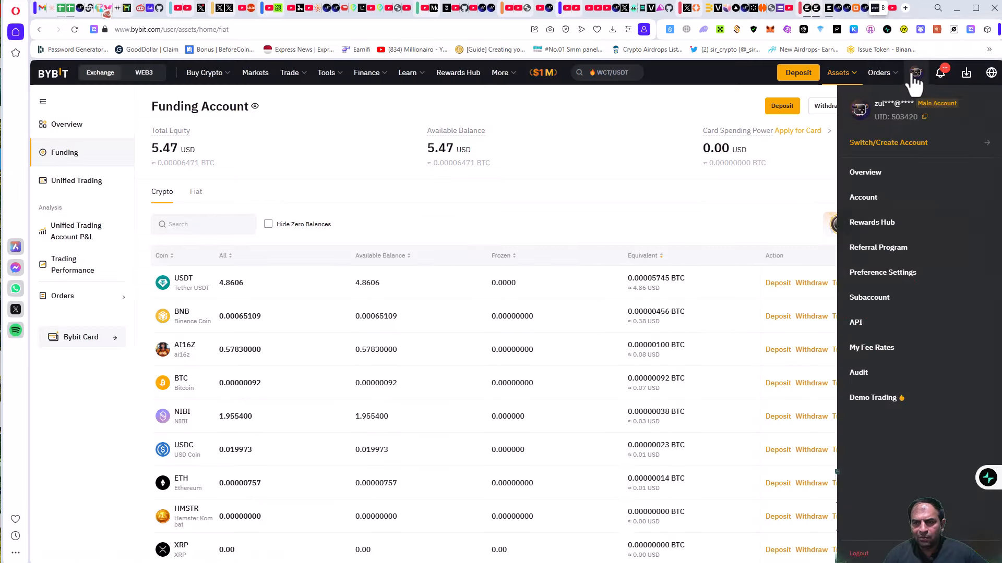
pyautogui.click(878, 211)
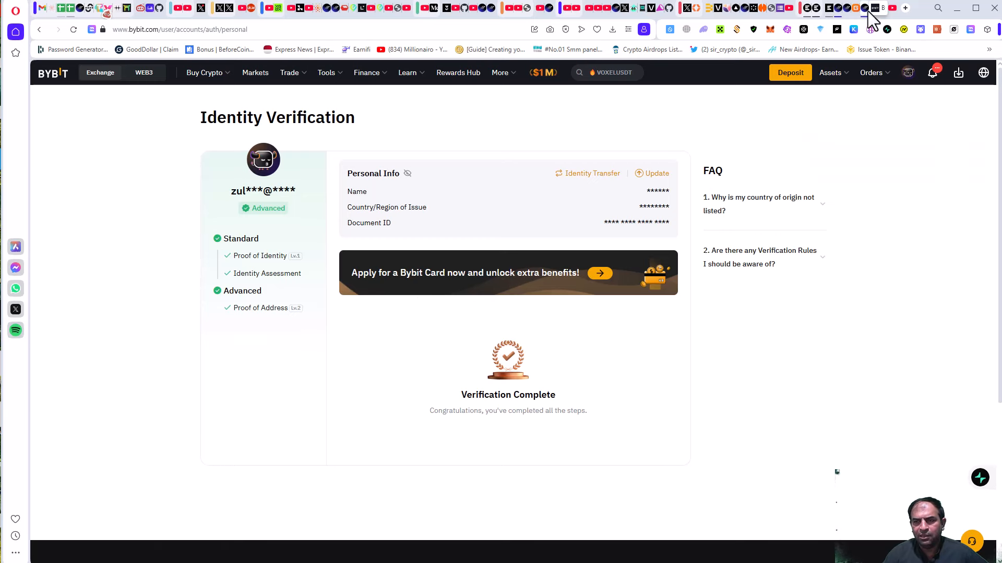
pyautogui.click(808, 9)
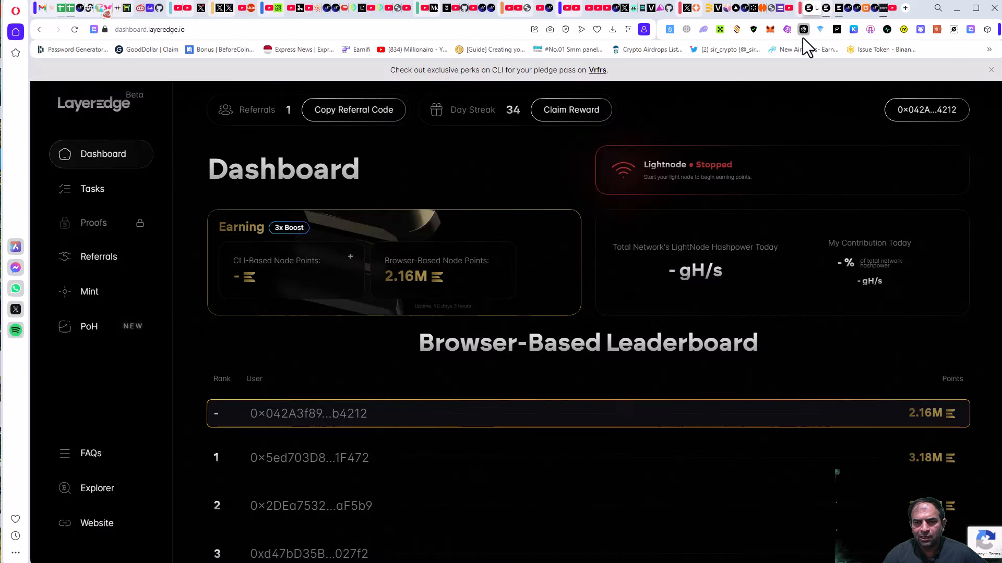
# Back on Proof of Humanity, view the zkPass TransGate extension's store page.
pyautogui.click(829, 10)
pyautogui.scroll(-1, 678, 303)
pyautogui.scroll(5, 772, 292)
pyautogui.scroll(5, 812, 228)
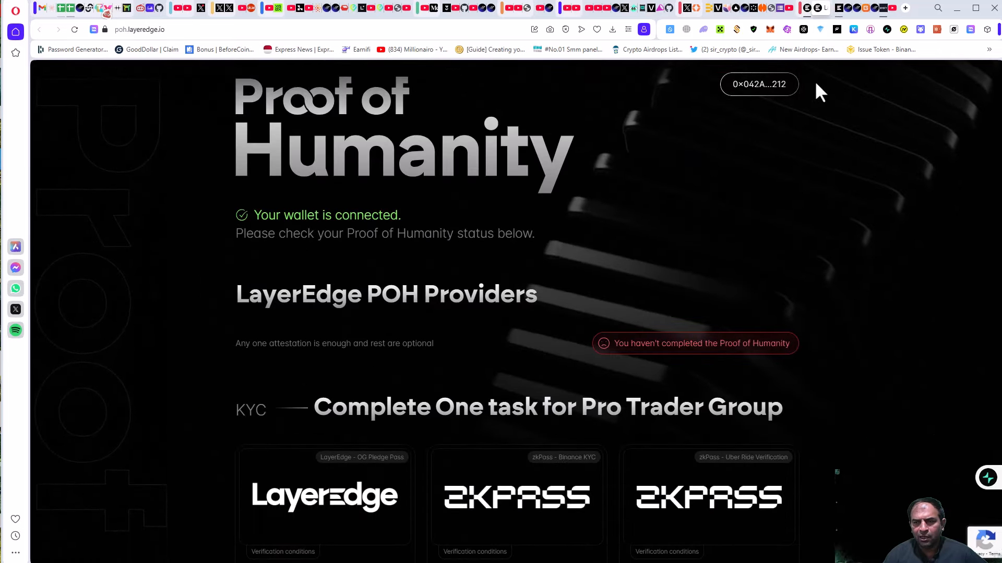
pyautogui.click(601, 477)
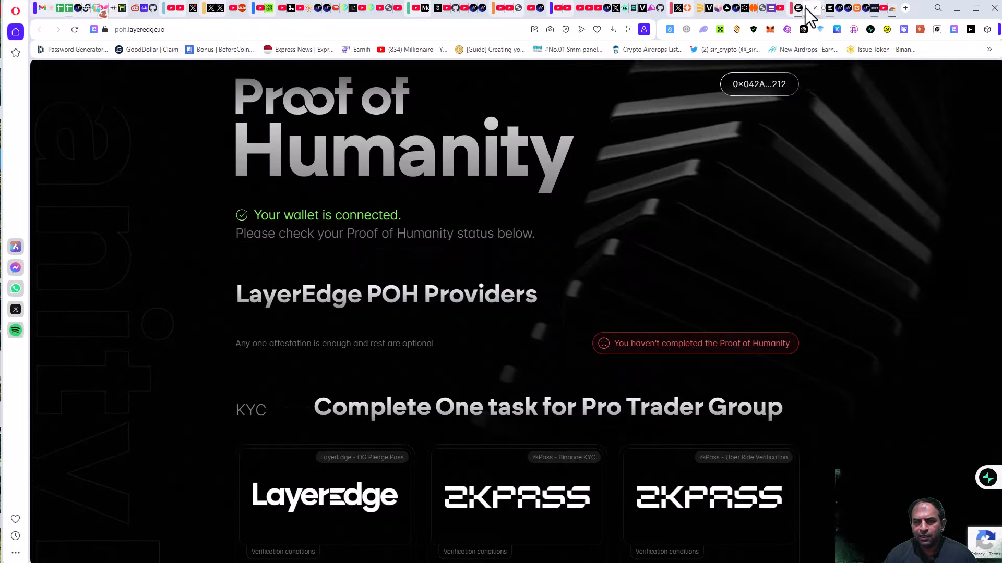
# Return to the provider list and scroll down to the ByBit KYC card.
pyautogui.click(813, 12)
pyautogui.scroll(-1, 581, 402)
pyautogui.scroll(-7, 582, 402)
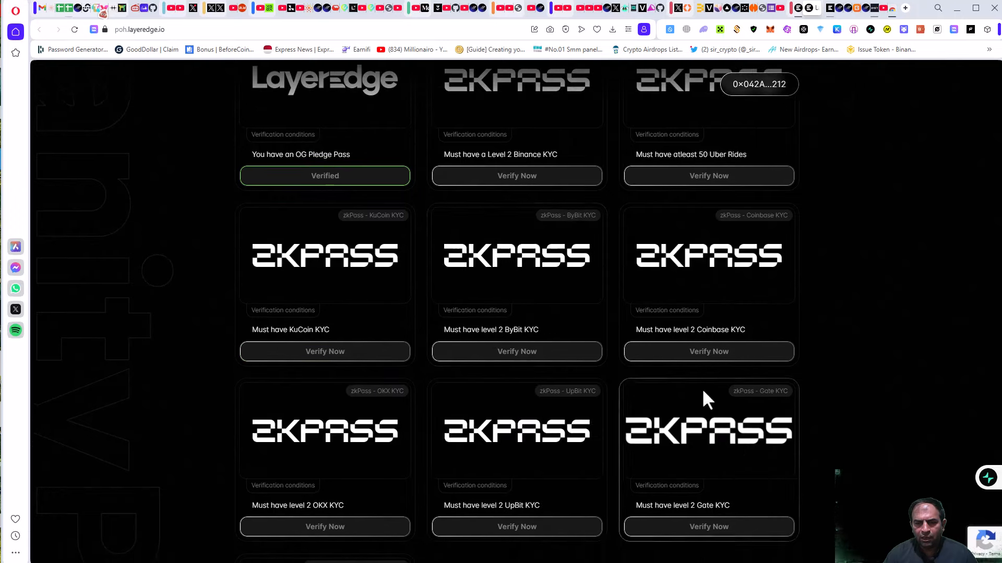
# Start the level 2 ByBit KYC task and generate the zkPass proof on Bybit.
pyautogui.click(521, 359)
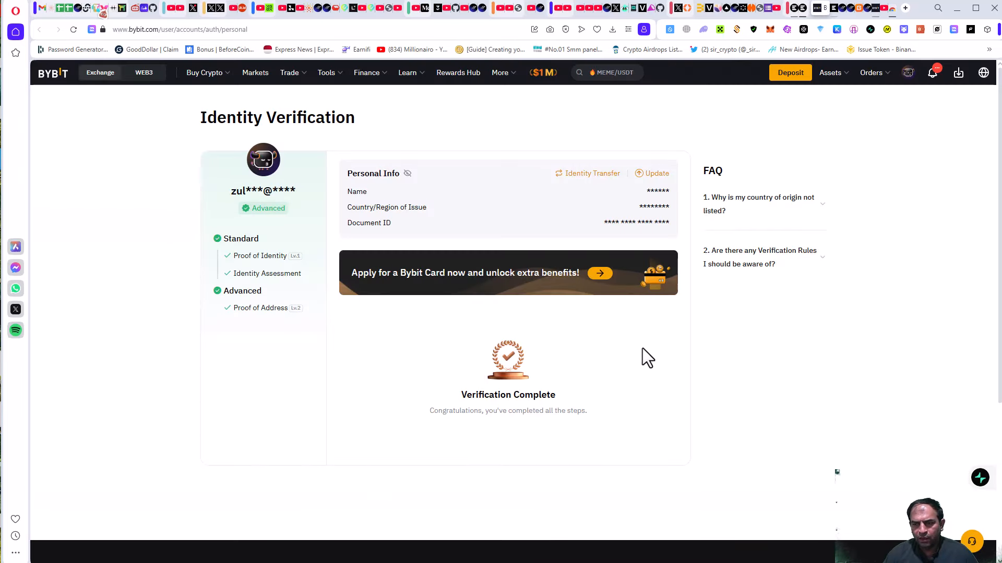
pyautogui.scroll(-3, 621, 381)
pyautogui.scroll(3, 622, 380)
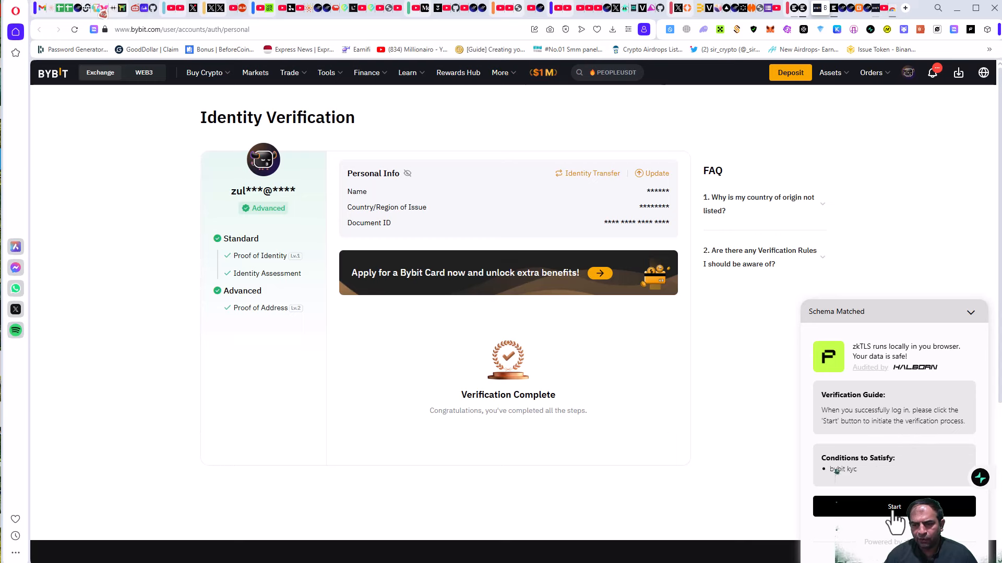
pyautogui.click(894, 514)
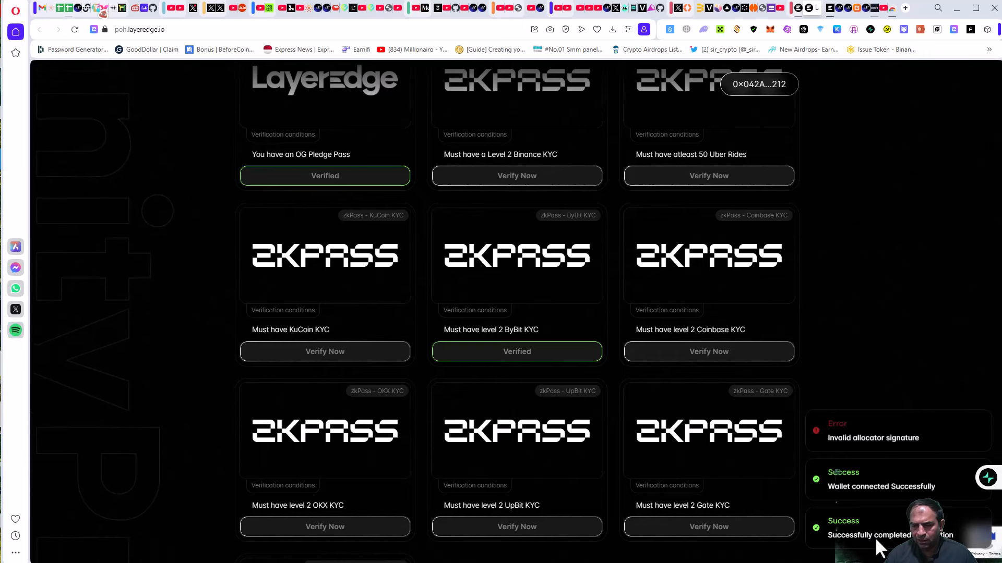
# Confirm the Proof of Humanity score is now 40 and scroll to the Pro Trader cards.
pyautogui.scroll(8, 814, 313)
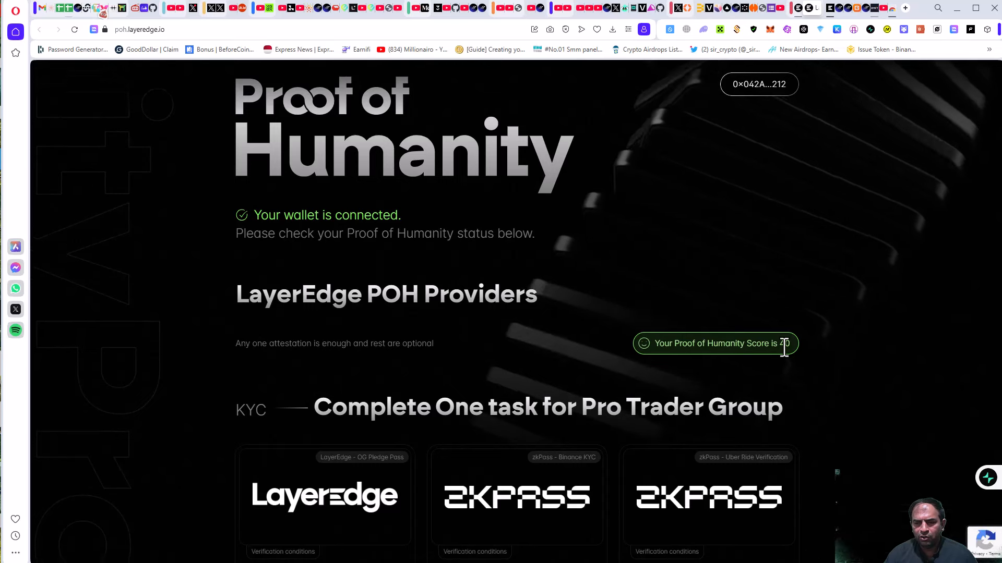
pyautogui.scroll(-5, 793, 342)
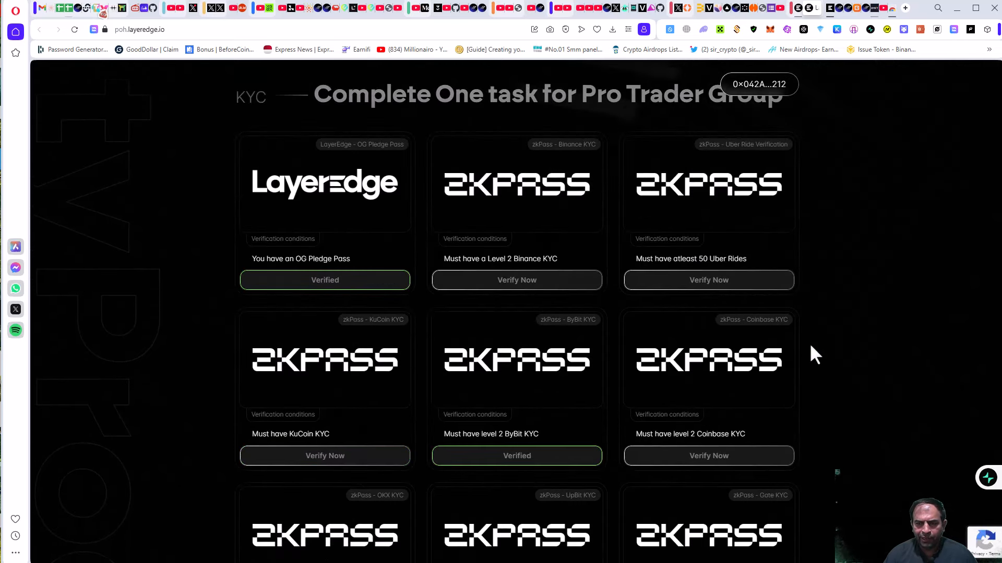
pyautogui.scroll(-4, 809, 343)
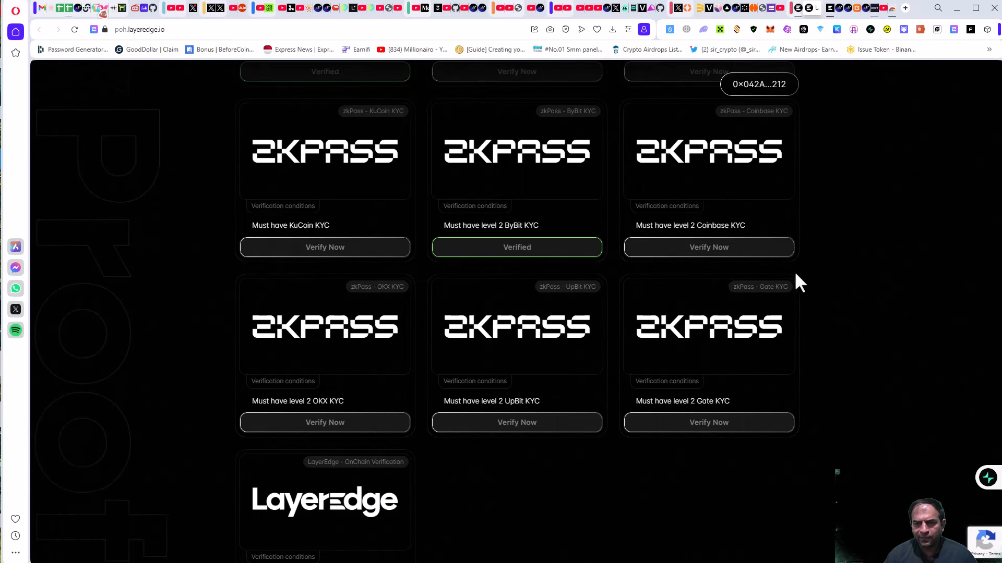
pyautogui.scroll(-5, 794, 282)
pyautogui.scroll(-2, 730, 323)
pyautogui.scroll(3, 469, 298)
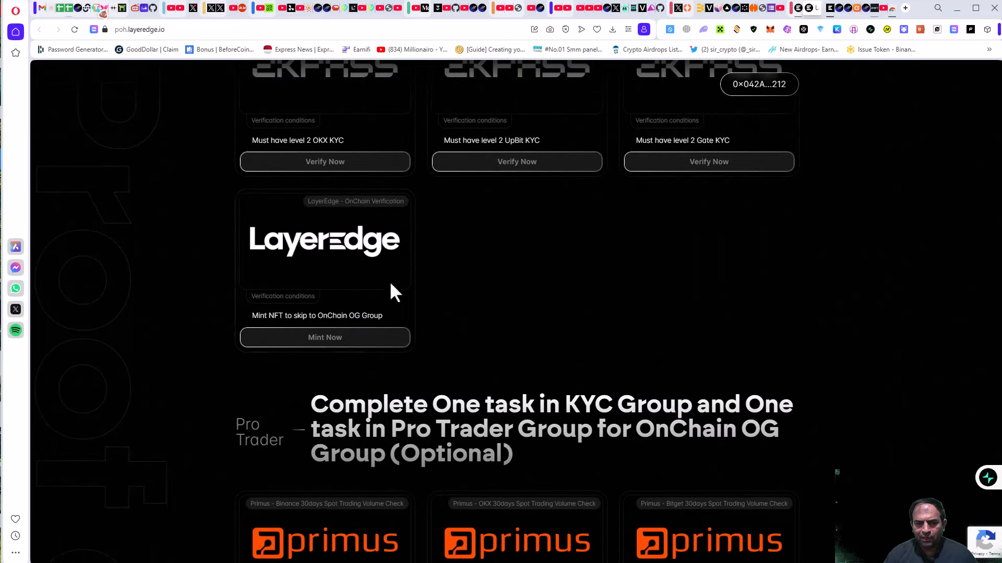
pyautogui.scroll(-4, 417, 355)
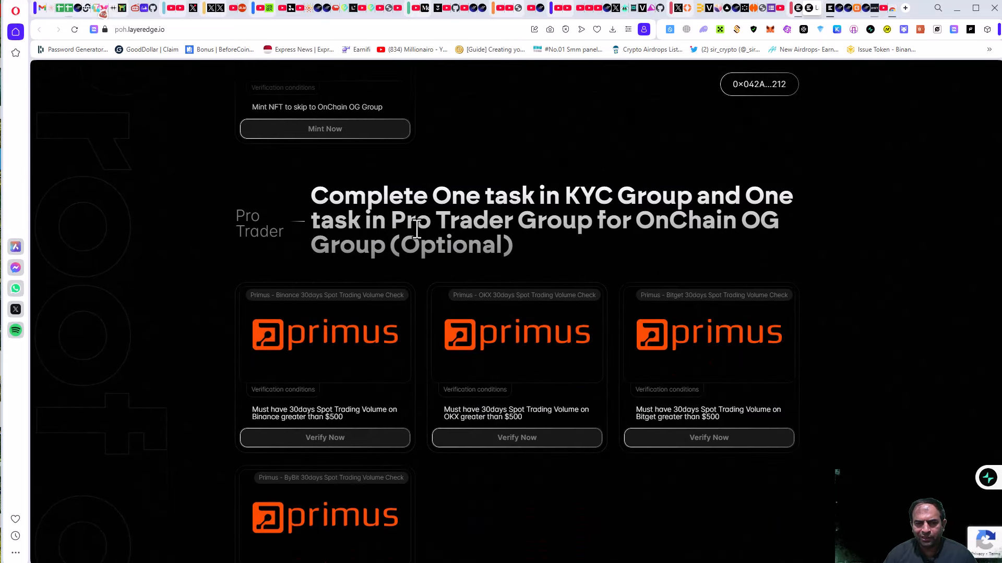
# Highlight the Pro Trader (Optional) group heading text.
pyautogui.moveTo(487, 250); pyautogui.dragTo(378, 244)
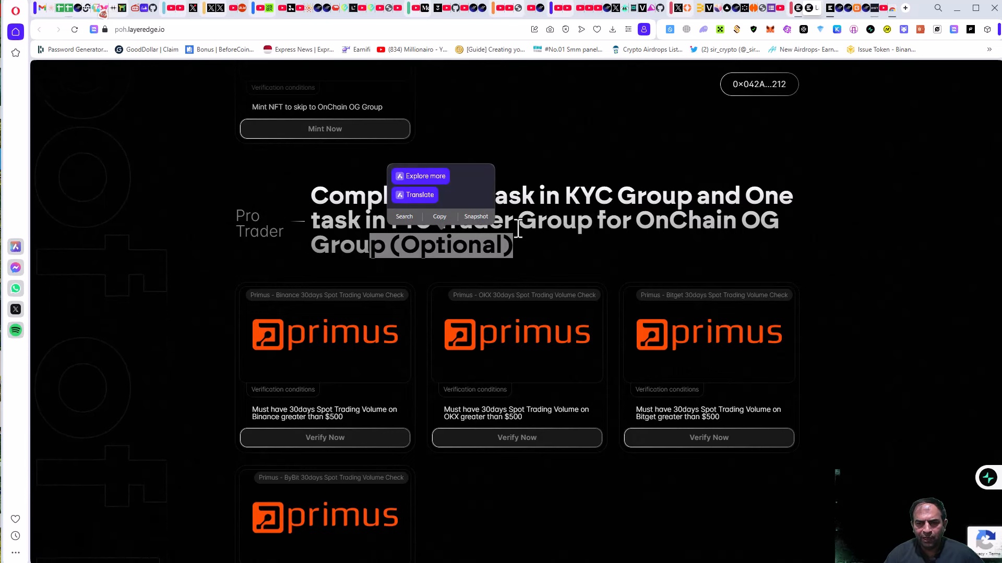
pyautogui.click(428, 240)
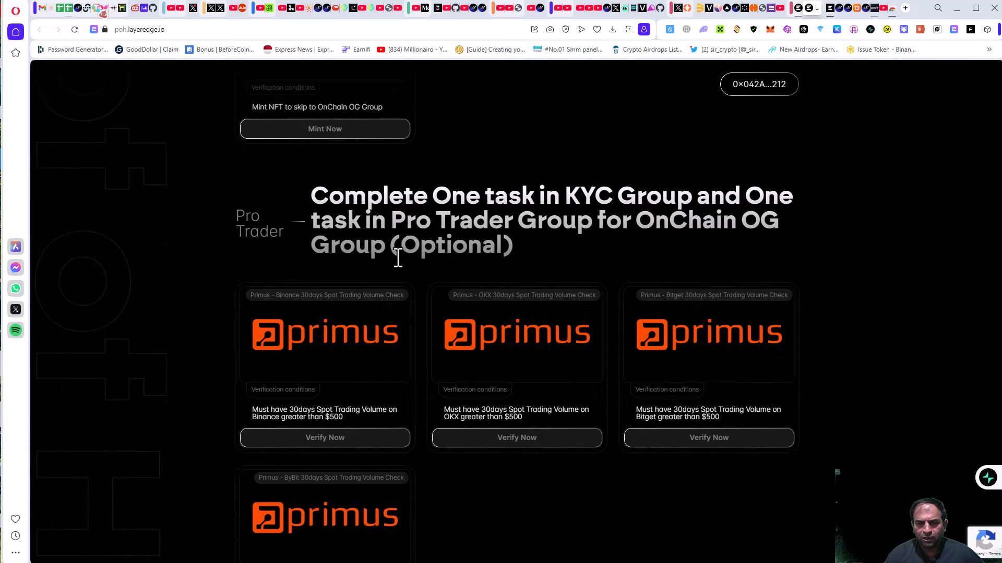
pyautogui.moveTo(391, 246); pyautogui.dragTo(292, 214)
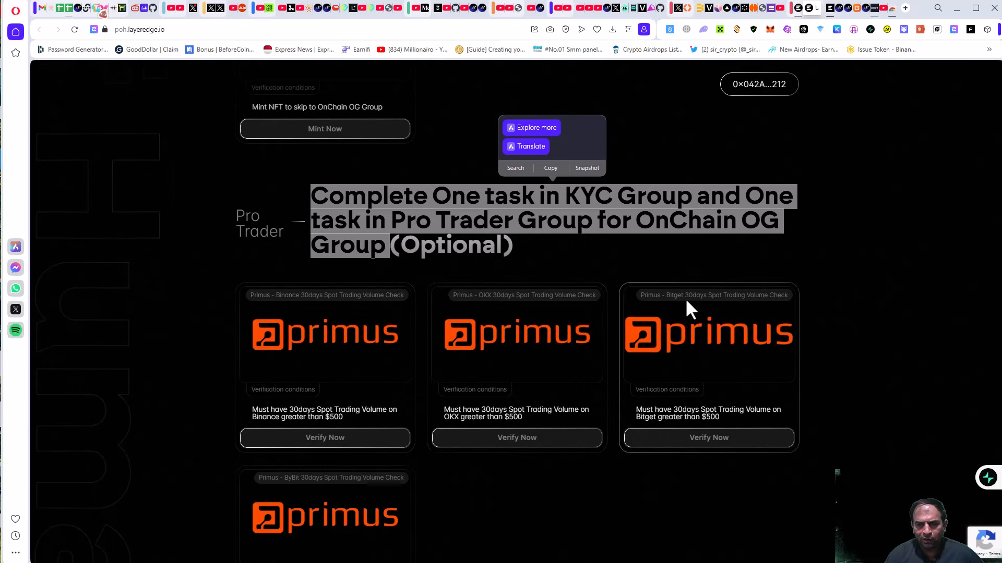
# Launch the Binance 30-day trading volume verification to reach the Primus store page.
pyautogui.scroll(-3, 697, 315)
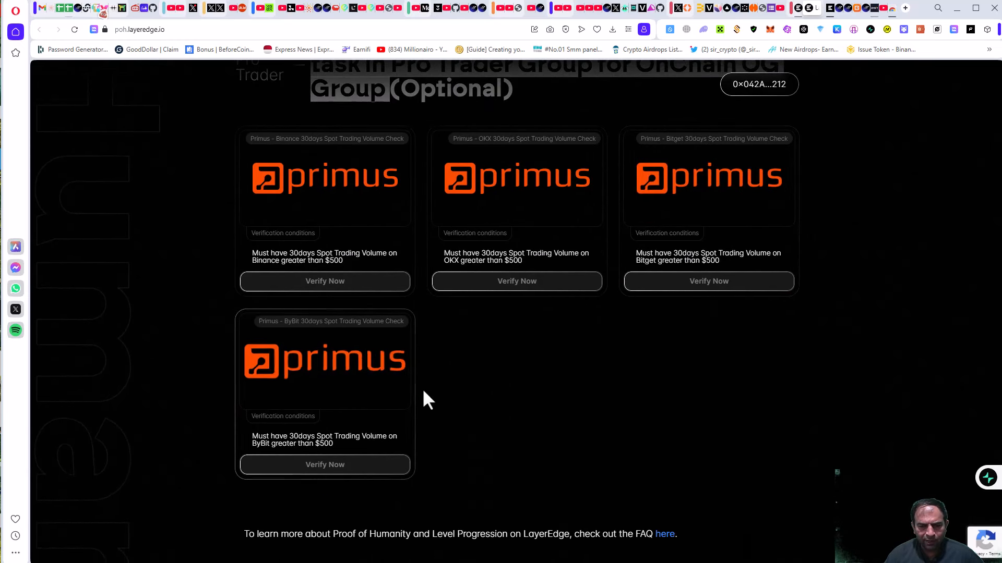
pyautogui.scroll(-1, 423, 396)
pyautogui.scroll(2, 370, 378)
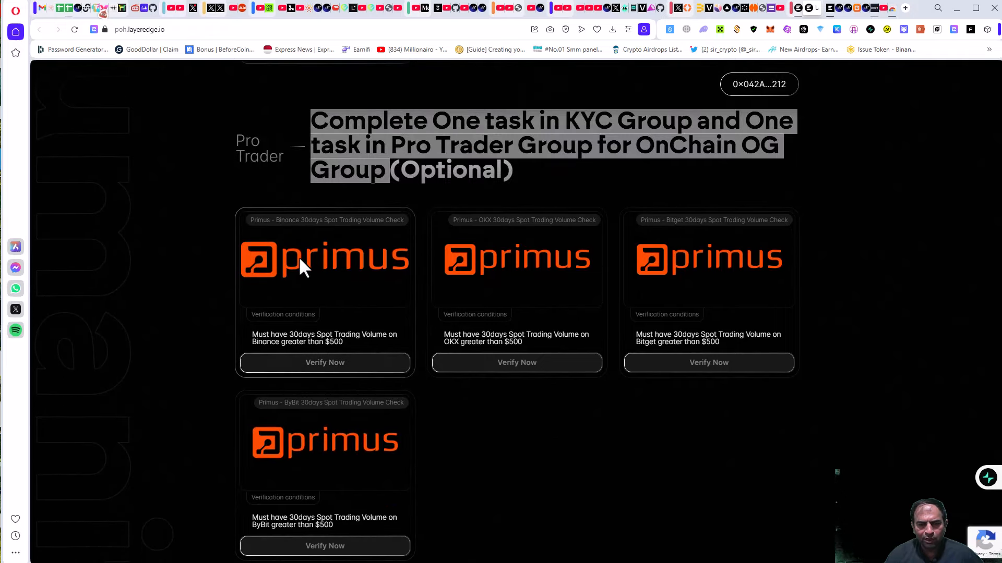
pyautogui.click(336, 364)
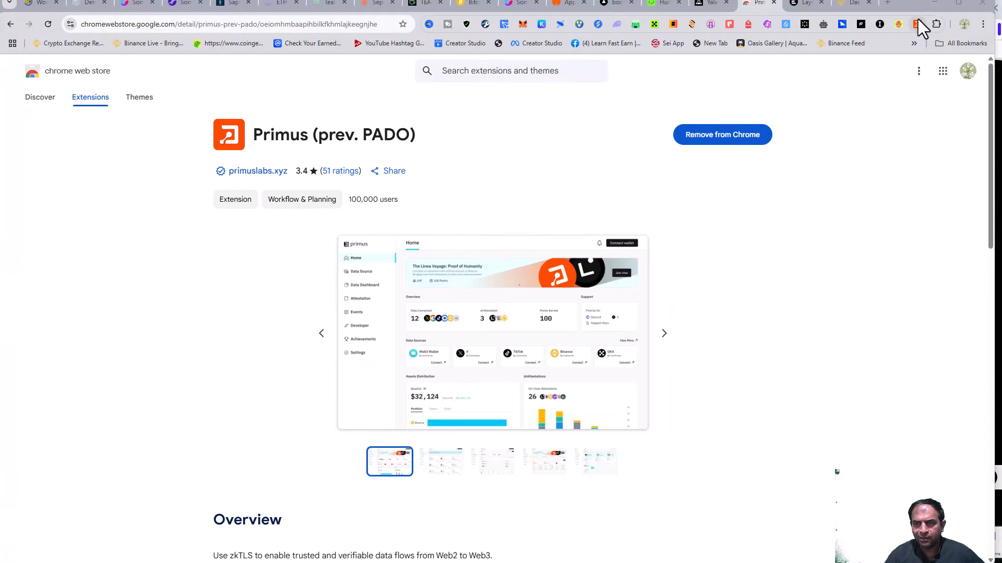
# Step through the Primus welcome tour to the end, then connect MetaMask as a data source.
pyautogui.click(917, 23)
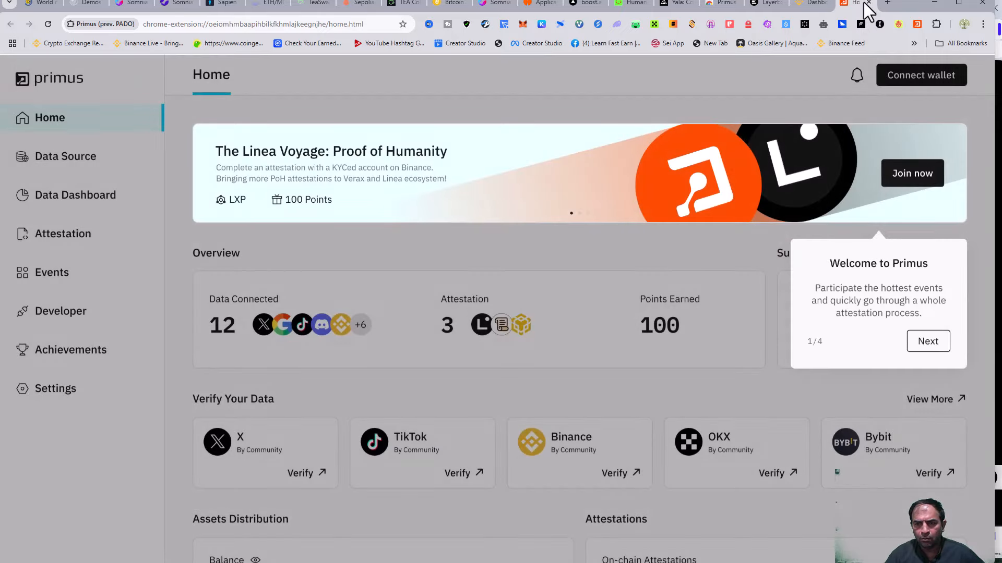
pyautogui.click(927, 342)
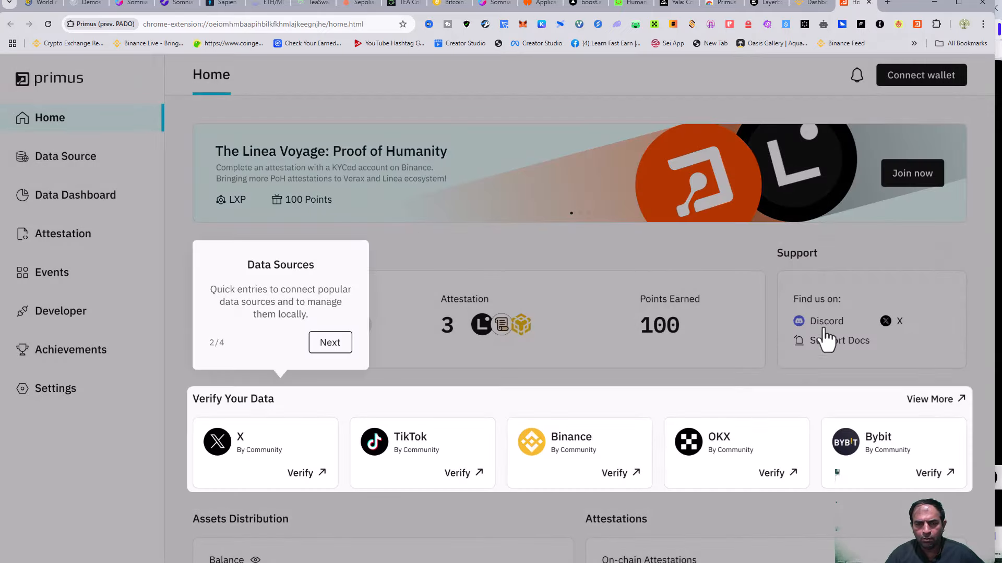
pyautogui.click(350, 334)
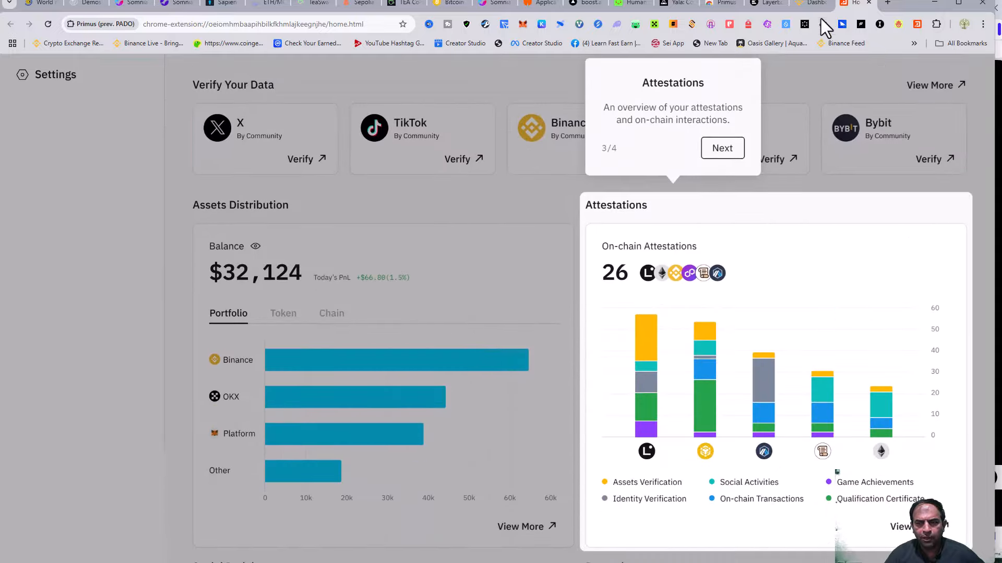
pyautogui.click(722, 149)
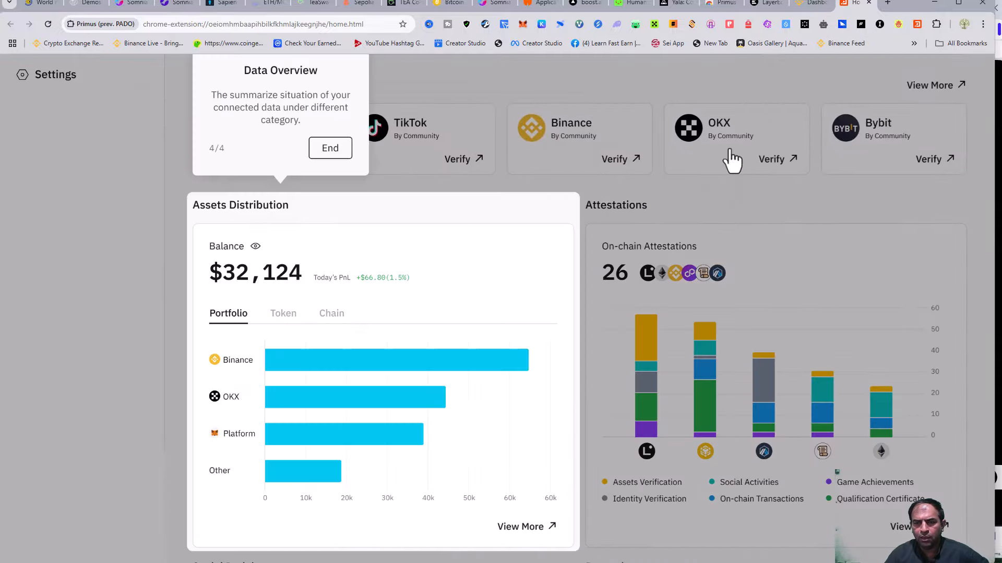
pyautogui.click(330, 149)
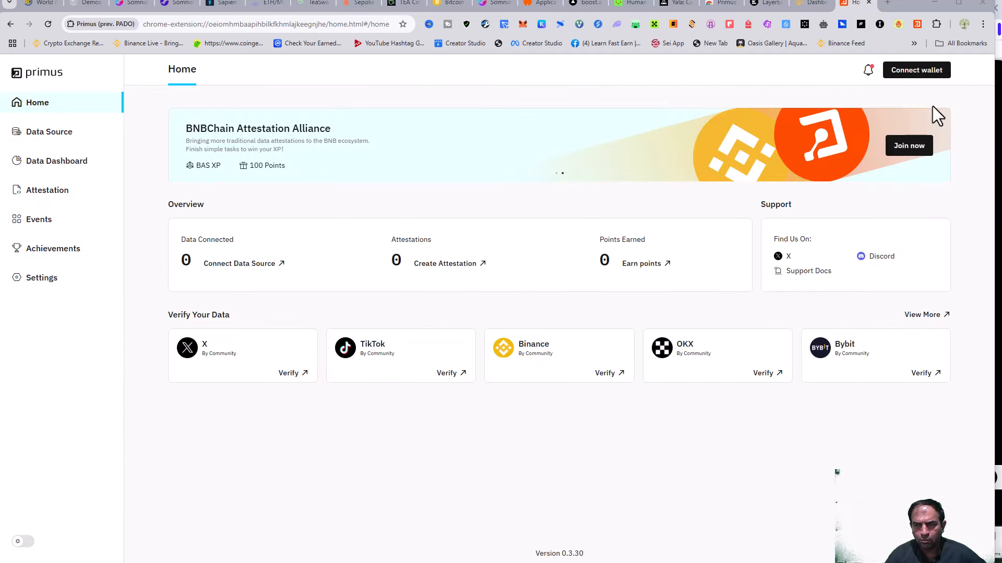
pyautogui.click(910, 70)
pyautogui.click(498, 278)
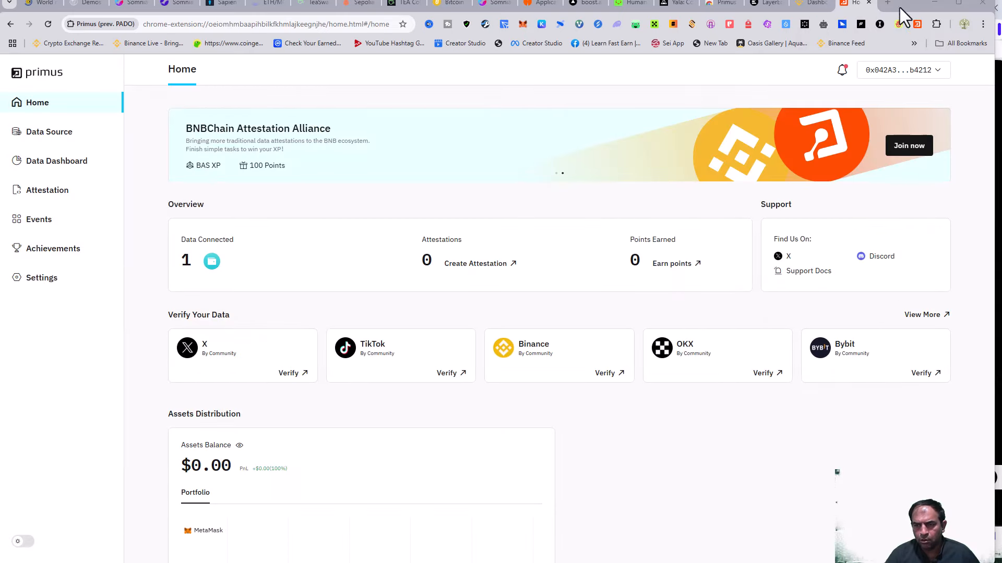
# Return to Proof of Humanity and review the provider cards showing a score of 40.
pyautogui.click(813, 4)
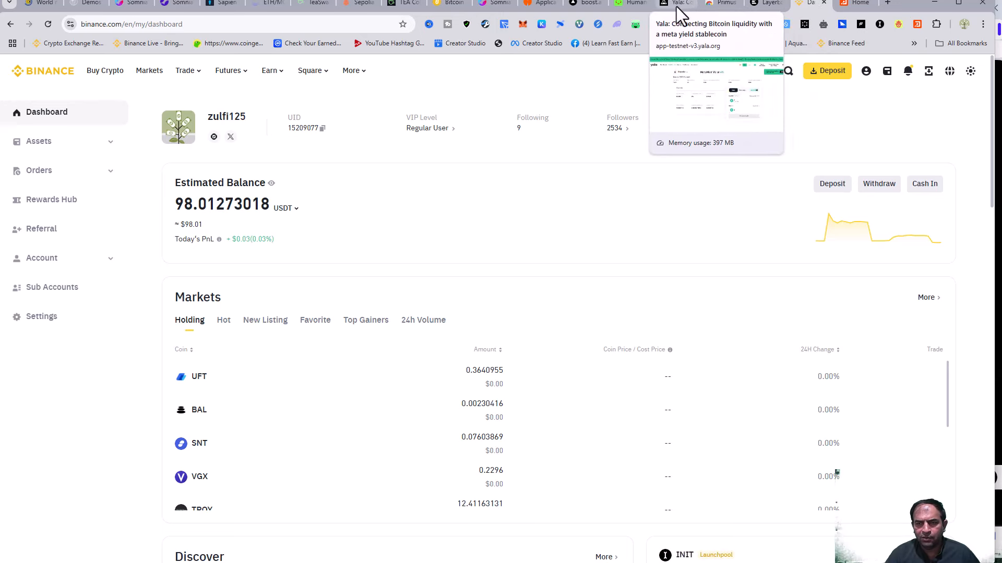
pyautogui.click(764, 4)
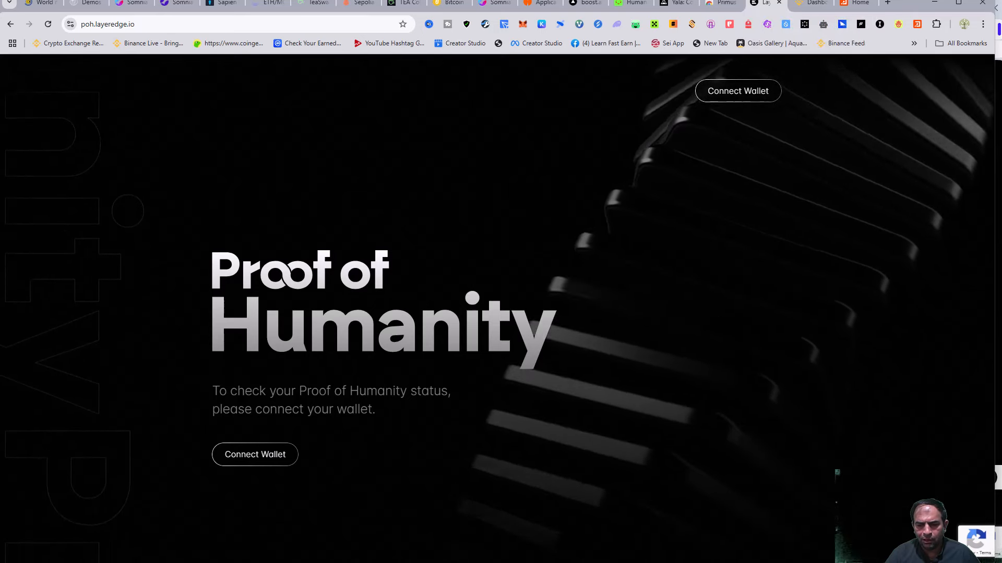
pyautogui.scroll(-3, 720, 447)
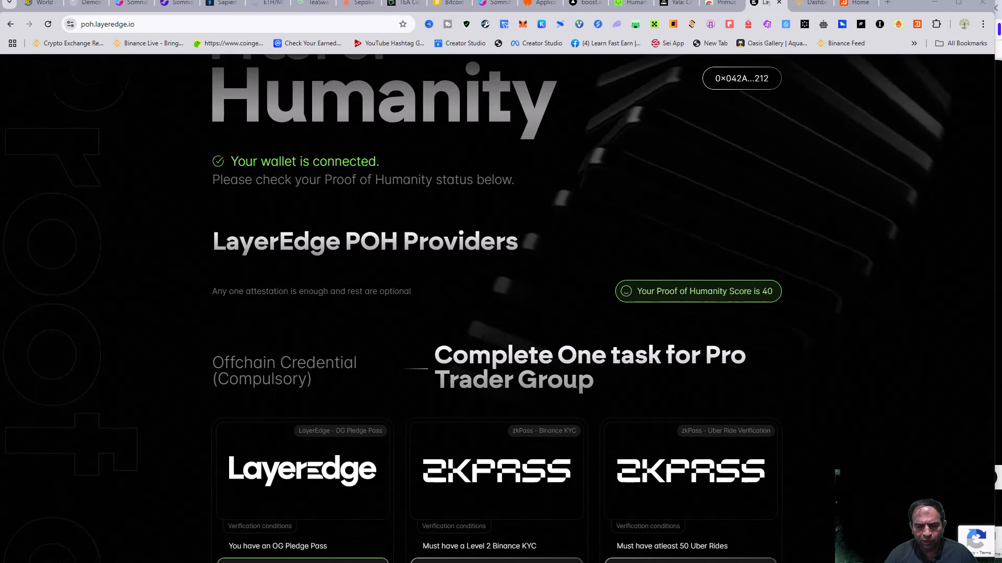
pyautogui.scroll(-5, 484, 417)
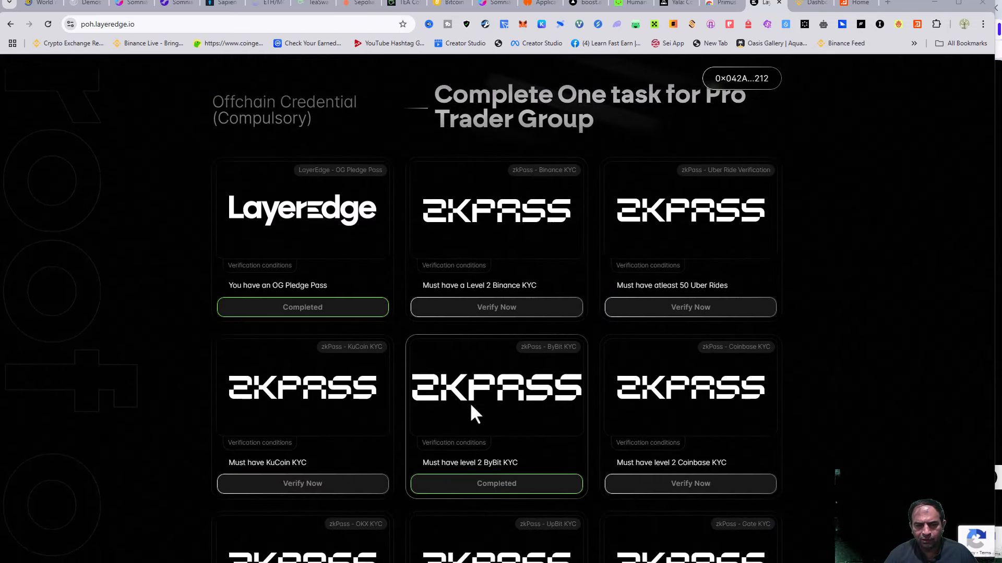
pyautogui.scroll(2, 343, 349)
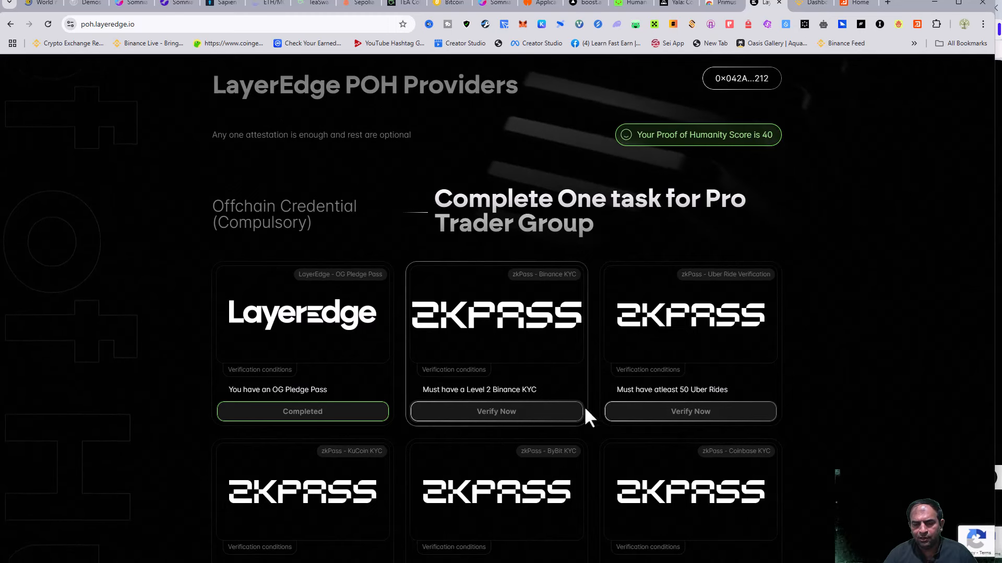
# Run the zkPass Binance KYC check on Binance, then locate the Binance trading volume task.
pyautogui.click(532, 411)
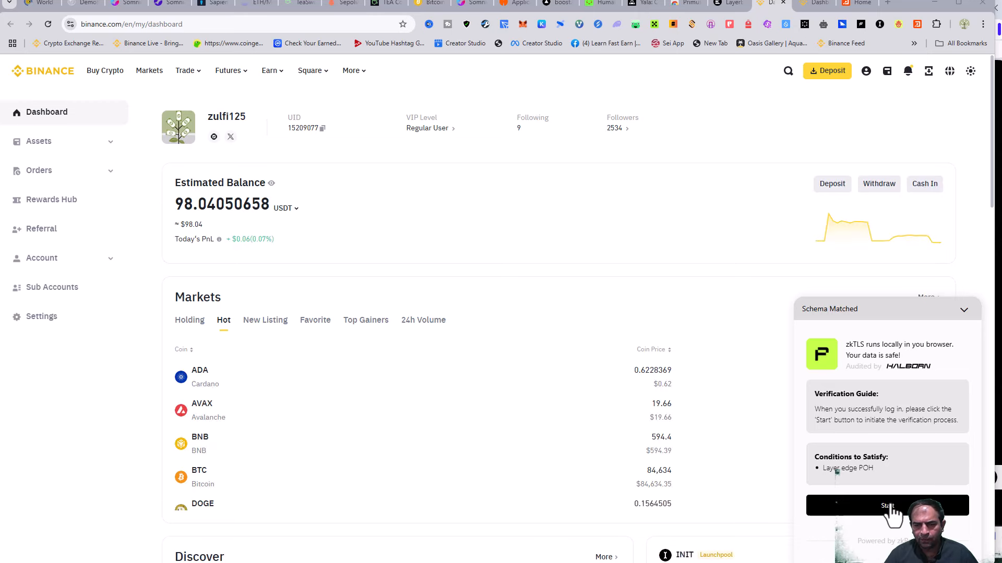
pyautogui.click(891, 507)
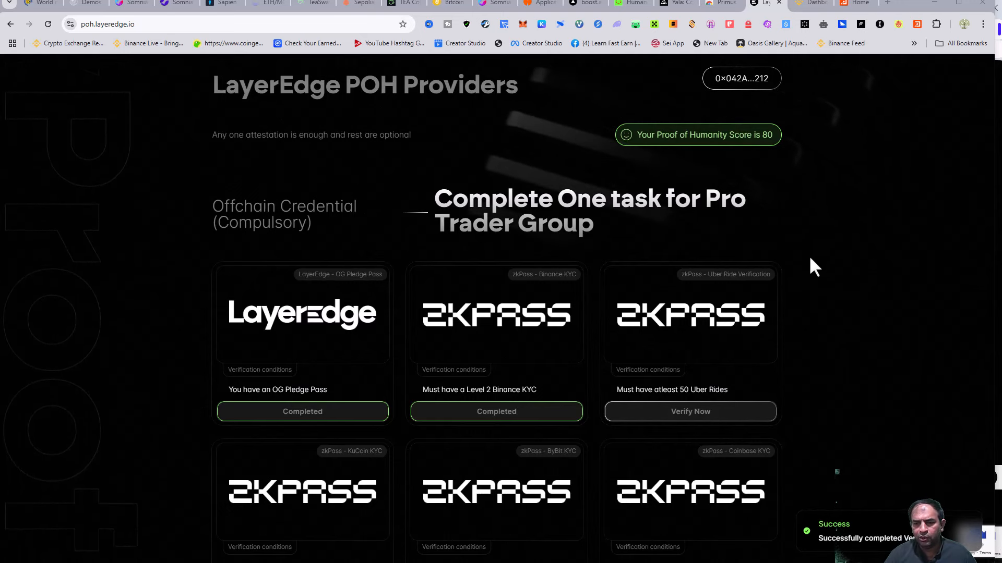
pyautogui.scroll(-5, 364, 378)
pyautogui.scroll(-15, 368, 381)
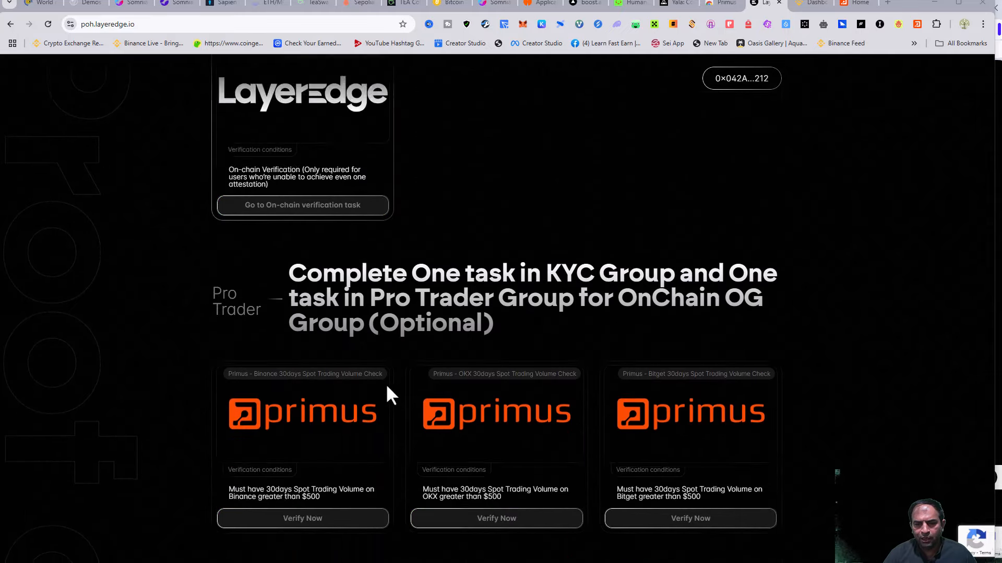
pyautogui.scroll(2, 445, 353)
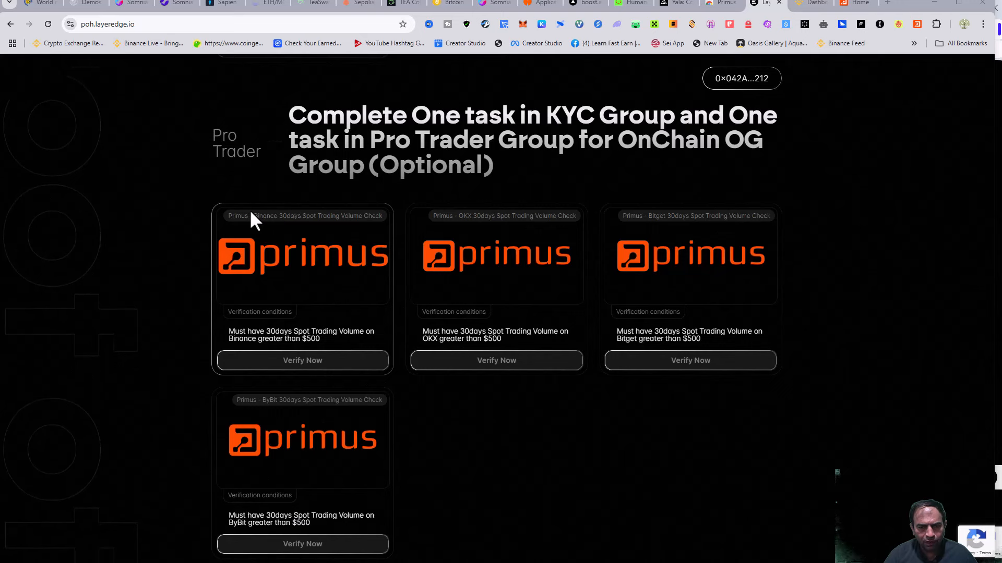
pyautogui.moveTo(251, 214); pyautogui.dragTo(388, 215)
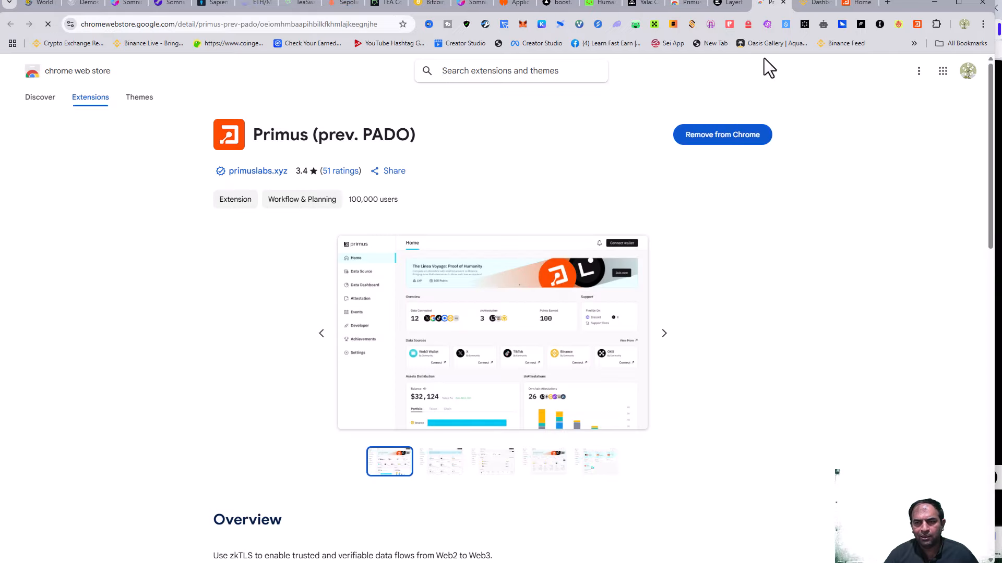
# Verify Binance 30-day spot volume with Primus, then close the Binance fees page.
pyautogui.click(729, 6)
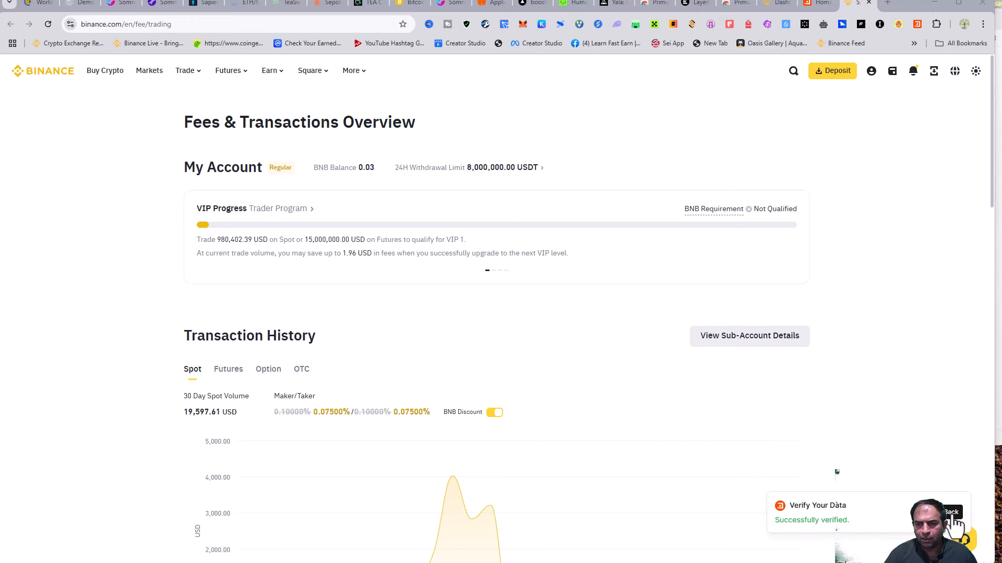
pyautogui.click(868, 2)
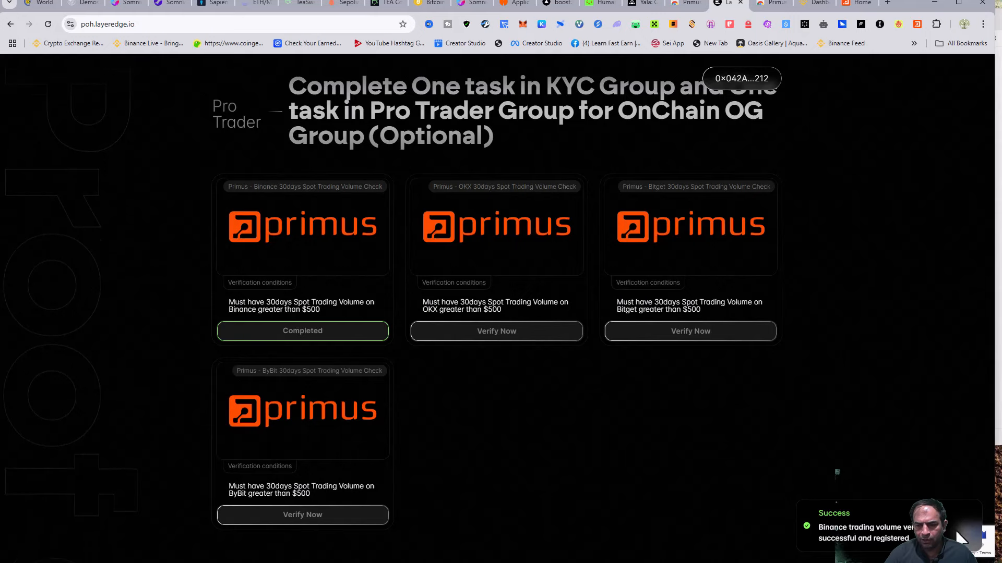
pyautogui.scroll(4, 567, 476)
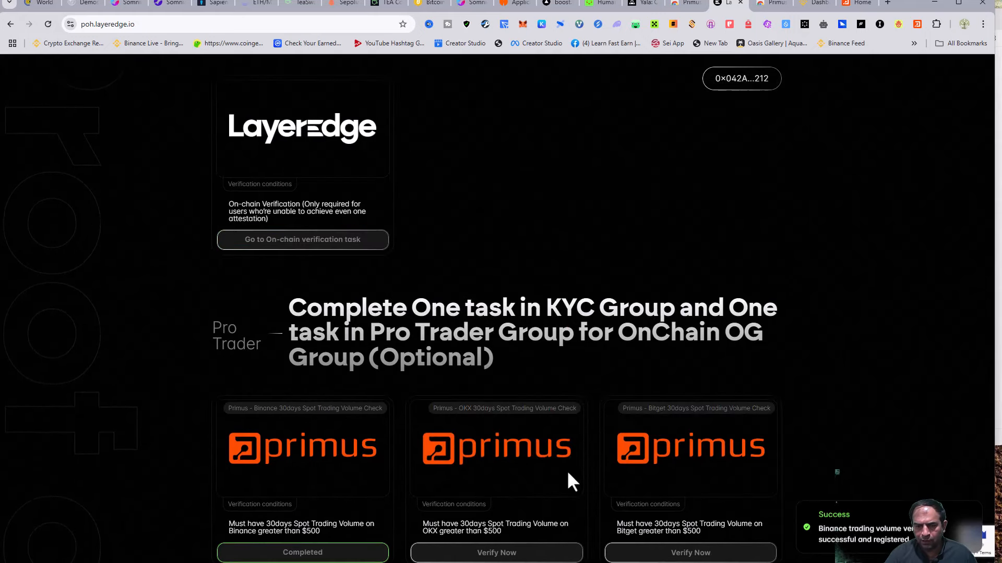
pyautogui.scroll(7, 626, 452)
pyautogui.scroll(-14, 631, 452)
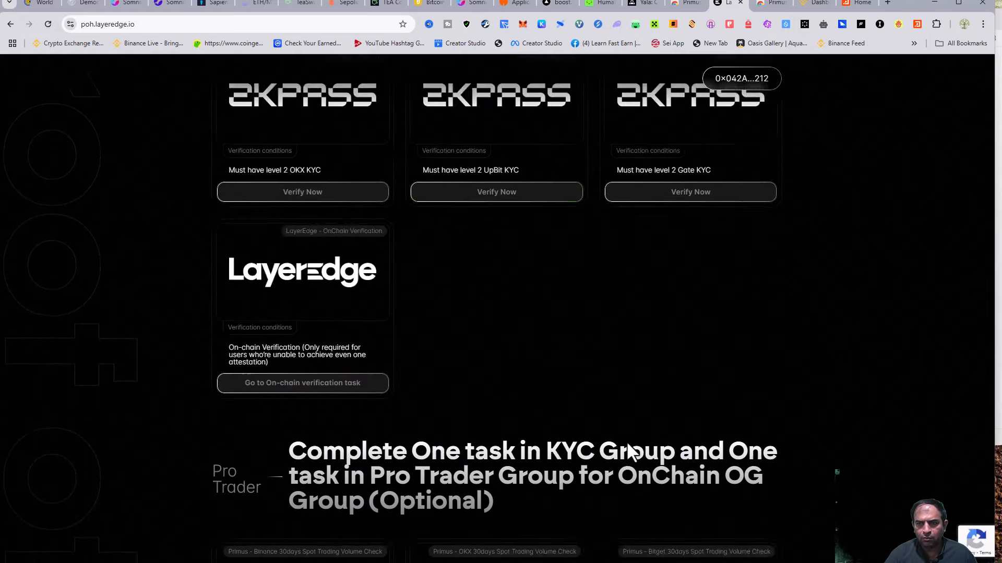
pyautogui.scroll(-3, 631, 451)
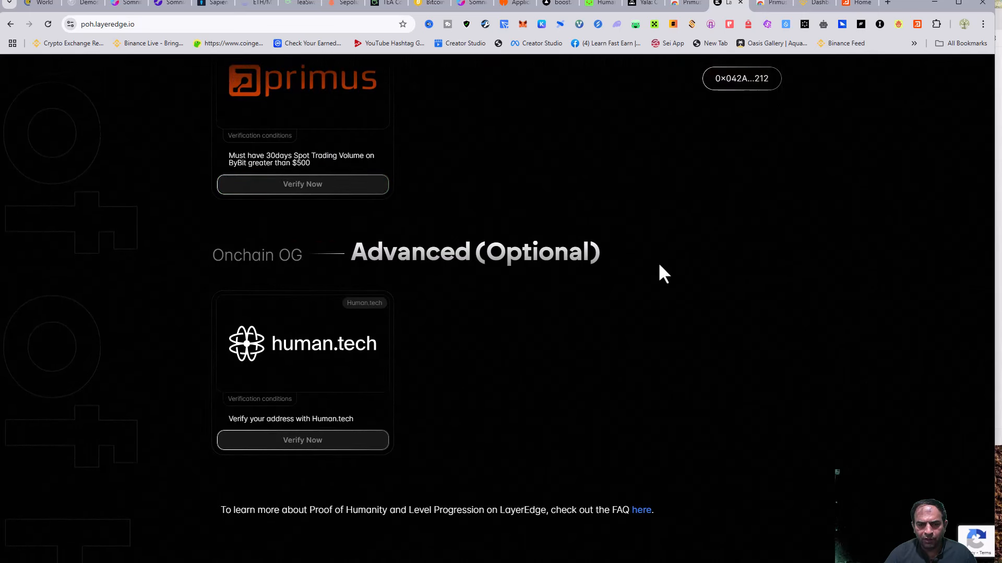
pyautogui.click(331, 441)
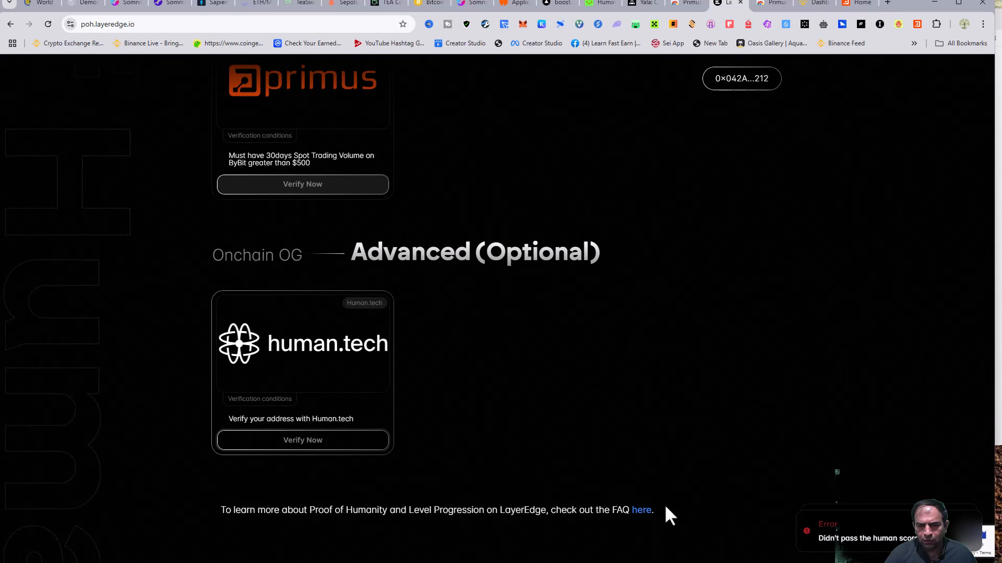
pyautogui.click(296, 447)
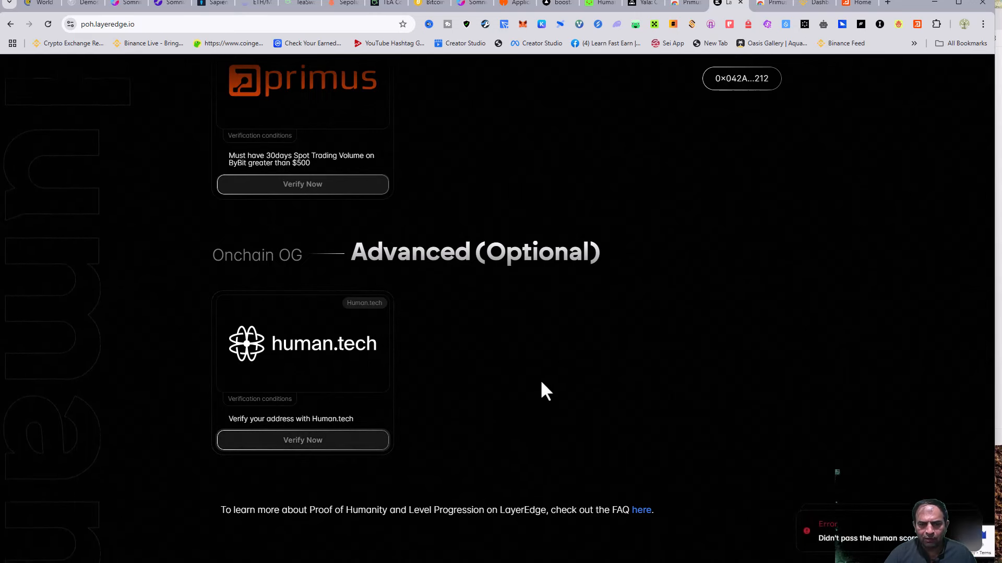
pyautogui.scroll(5, 550, 379)
pyautogui.scroll(-5, 572, 383)
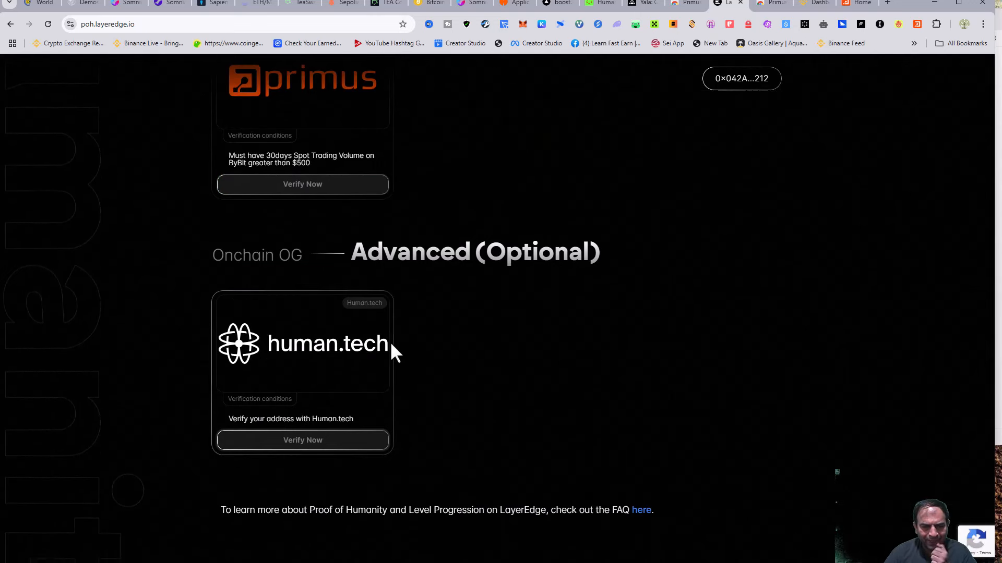
# Scroll the to-do notes, then minimize WordPad to reveal the LayerEdge dashboard with 2.16M points.
pyautogui.scroll(10, 699, 430)
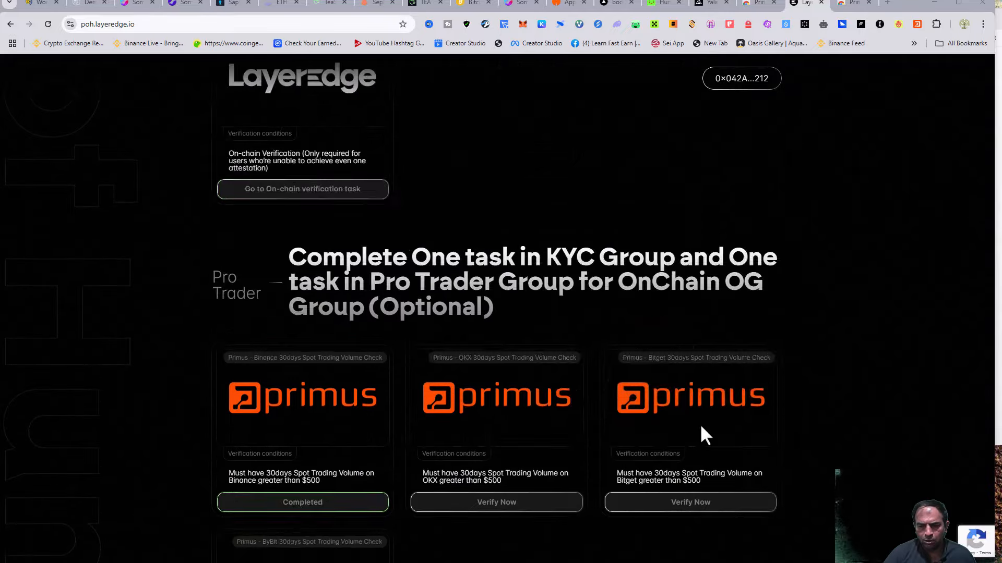
pyautogui.scroll(-4, 689, 412)
pyautogui.scroll(8, 743, 319)
pyautogui.scroll(5, 715, 399)
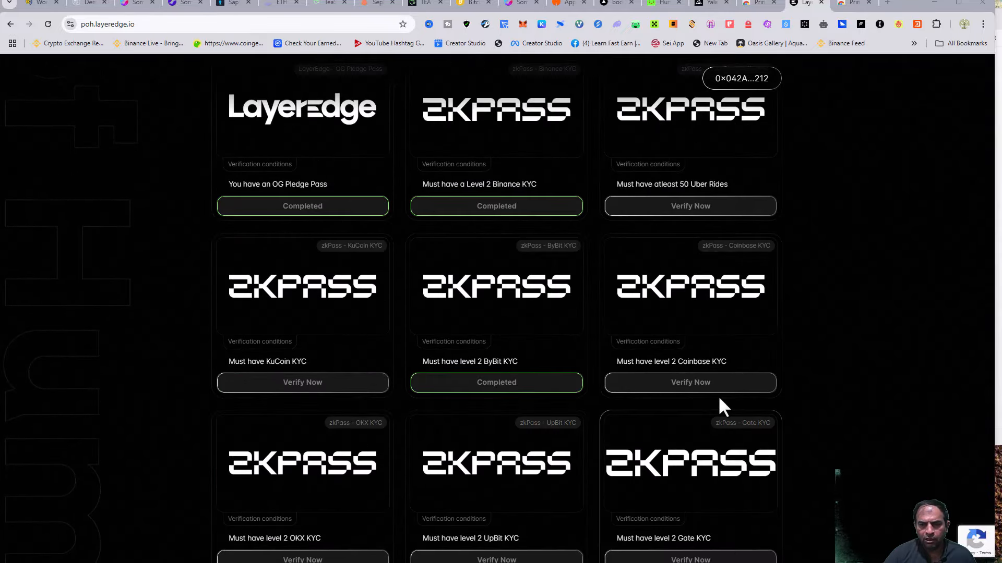
pyautogui.scroll(8, 741, 235)
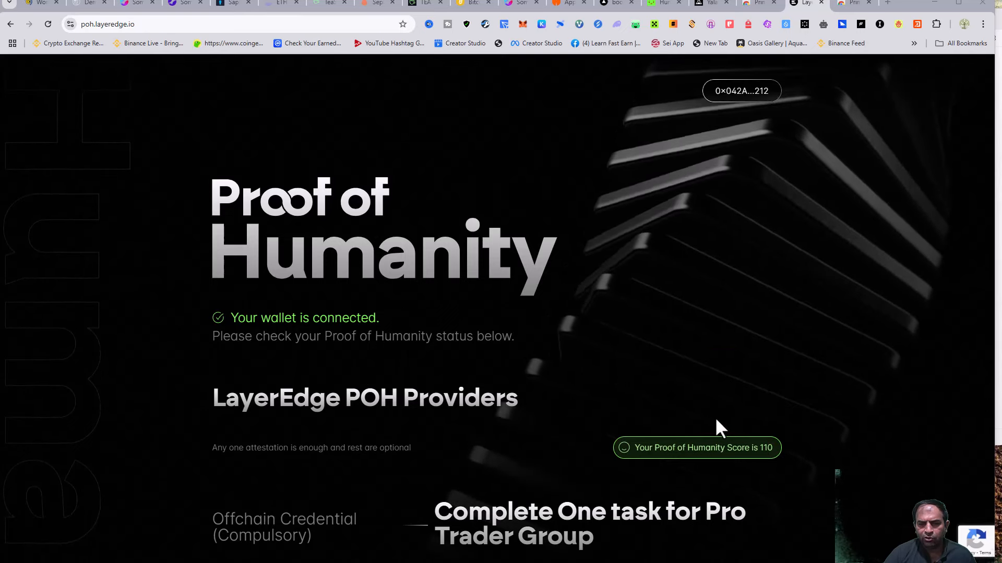
pyautogui.scroll(-8, 393, 438)
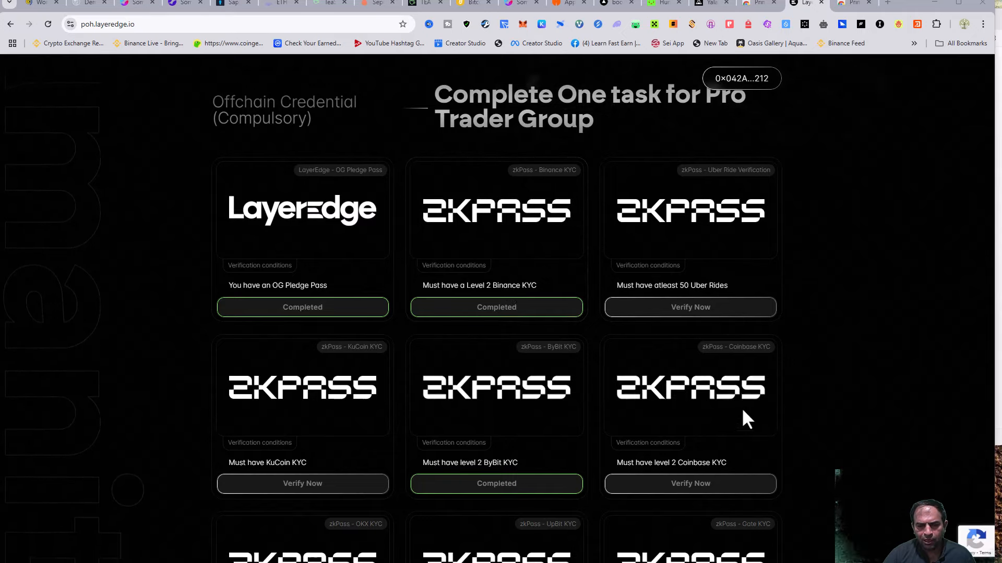
pyautogui.scroll(-8, 757, 422)
pyautogui.scroll(-6, 345, 472)
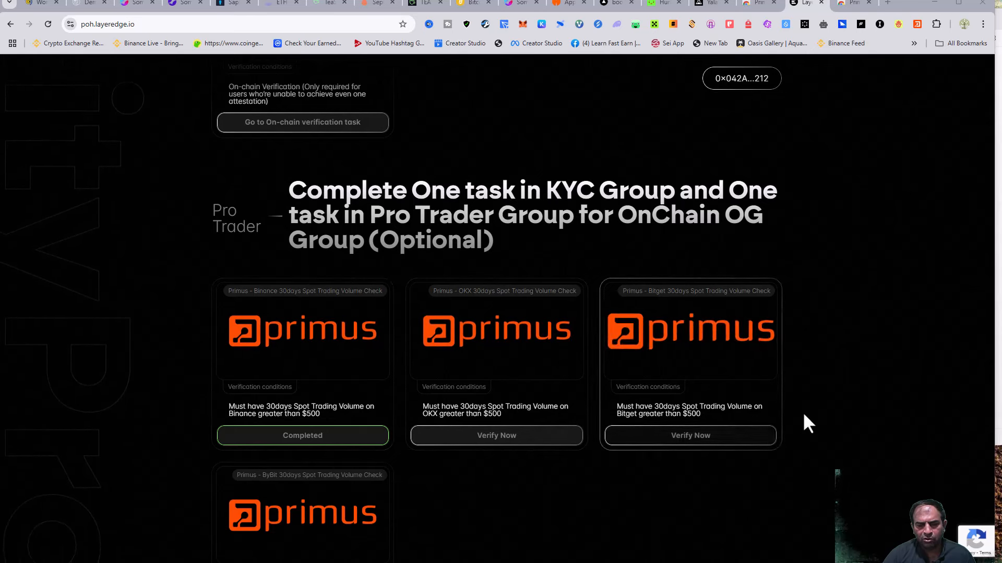
pyautogui.scroll(-3, 804, 416)
pyautogui.scroll(6, 804, 416)
pyautogui.scroll(5, 807, 423)
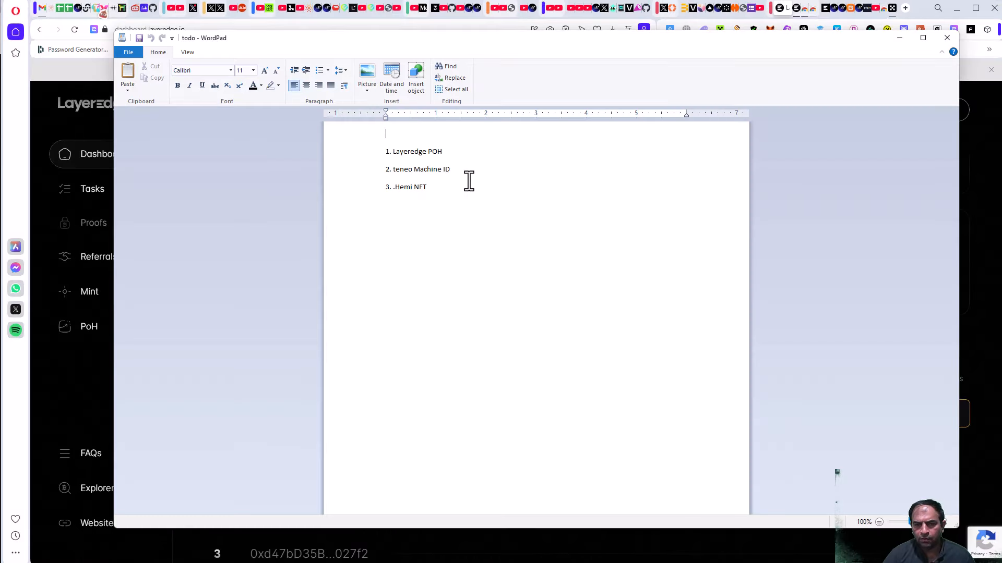
pyautogui.click(900, 38)
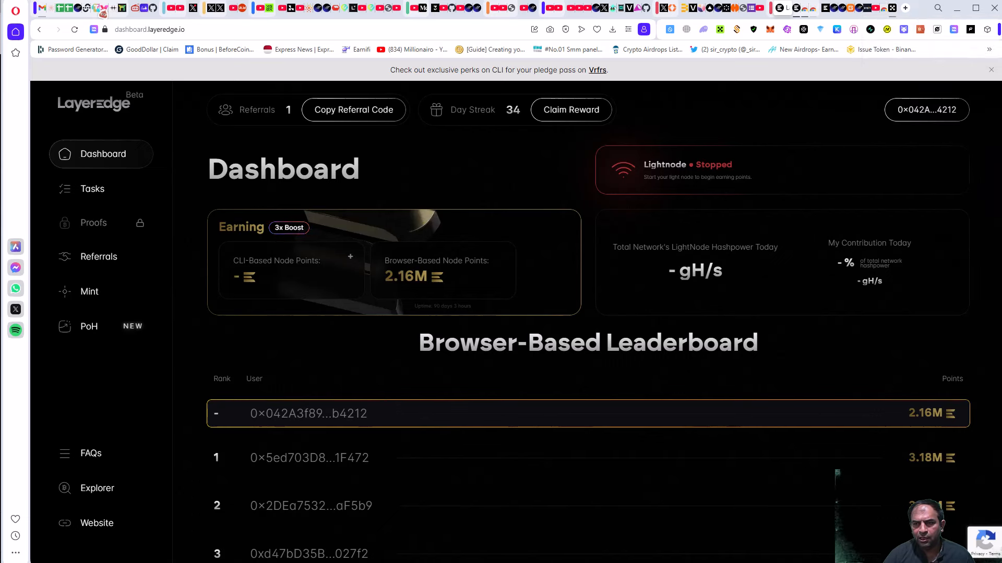
# Review Teneo's rewards, profile and dashboard (843,190 total points), then switch to the Hemi explorer.
pyautogui.click(726, 9)
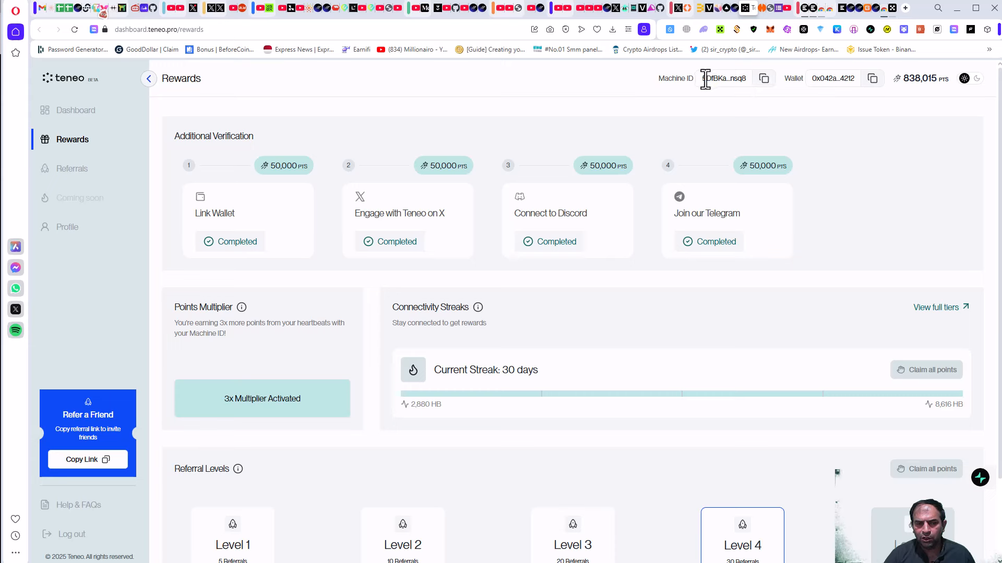
pyautogui.click(68, 227)
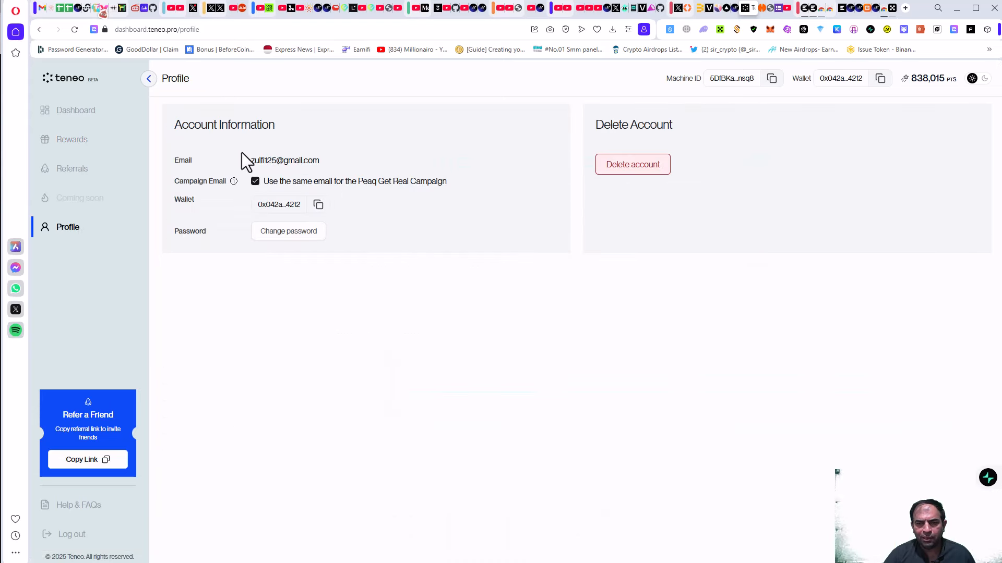
pyautogui.click(76, 119)
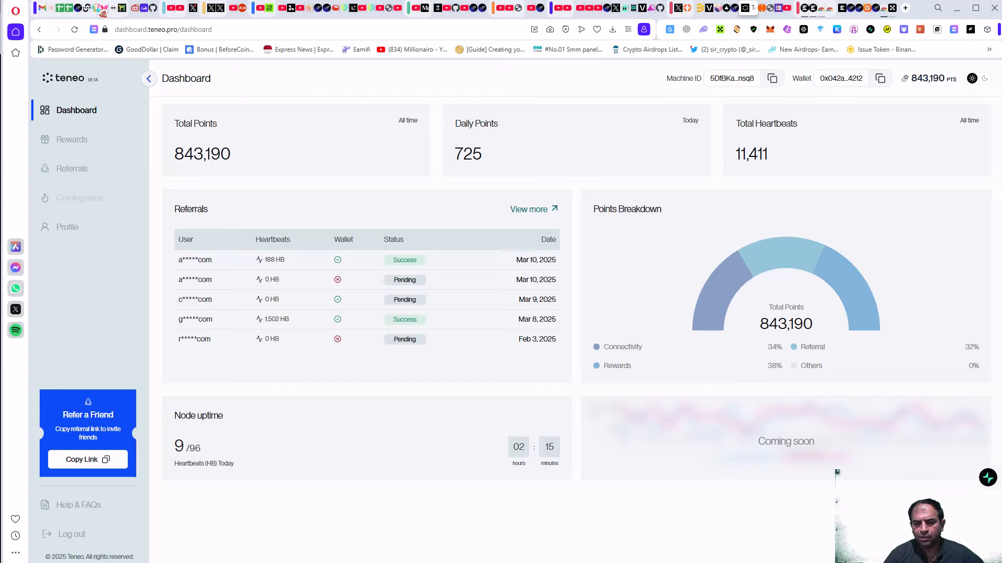
pyautogui.hotkey('ctrl', 'Tab')
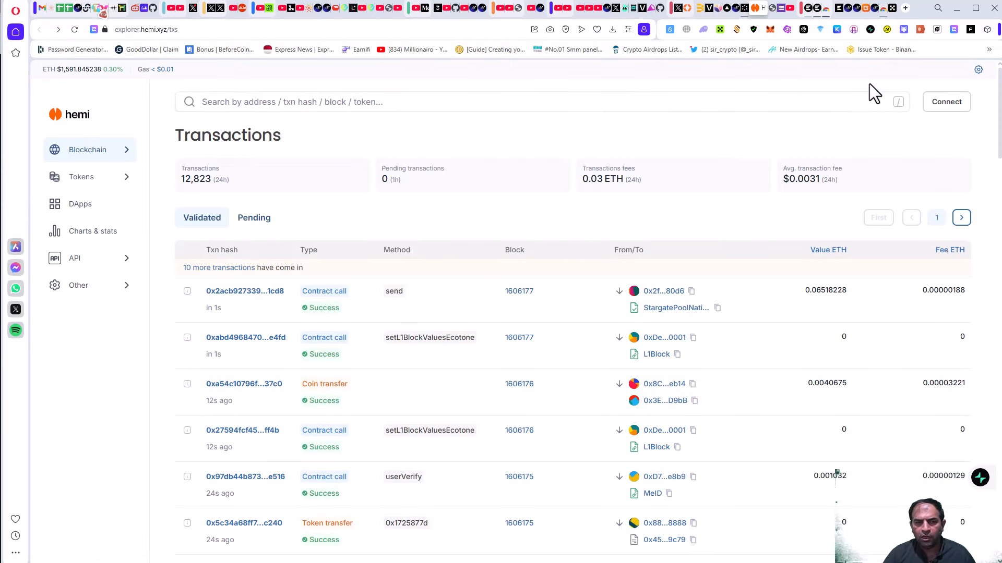
# Clear a mistaken paste from the Hemi explorer search box.
pyautogui.click(770, 29)
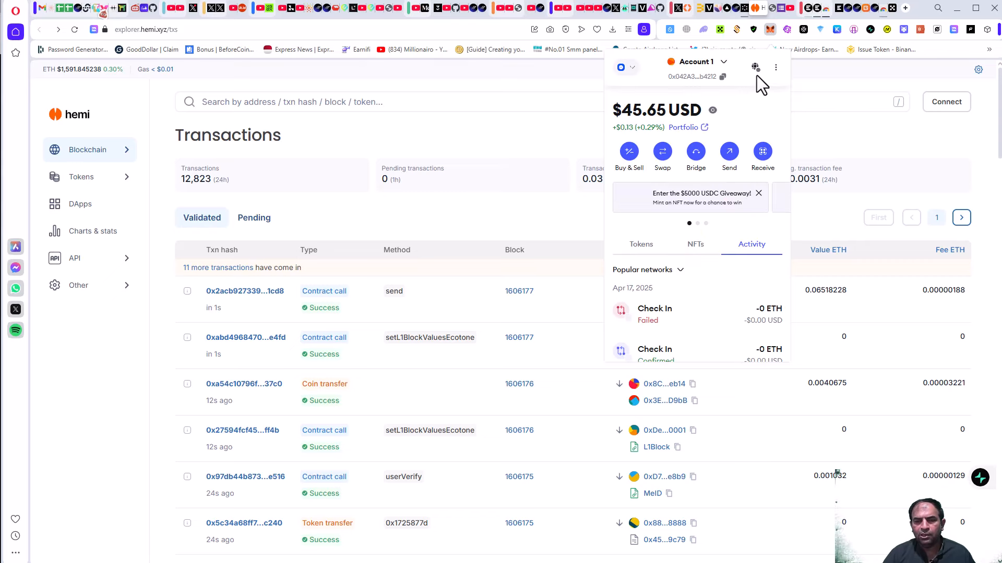
pyautogui.click(370, 107)
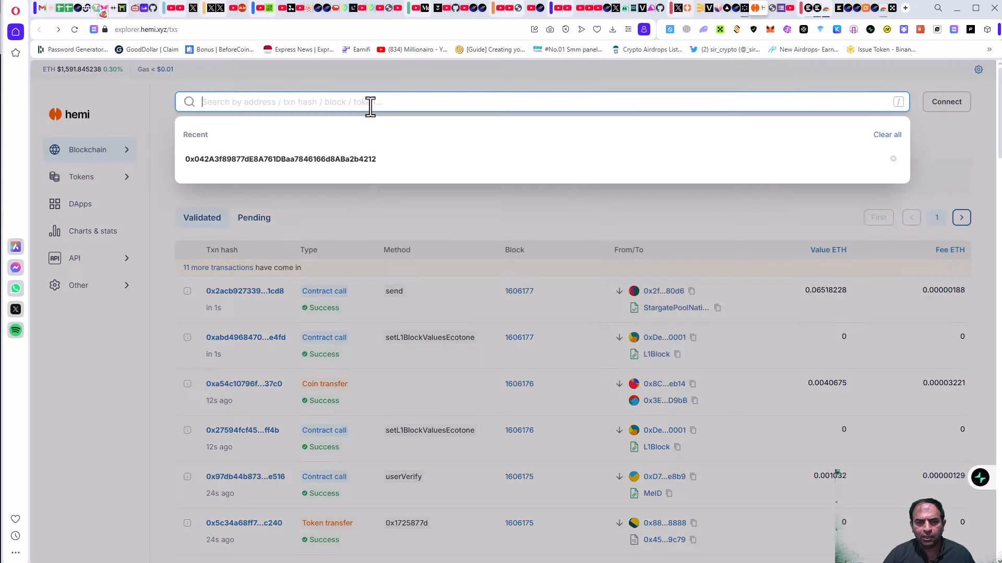
pyautogui.write('Human.tech')
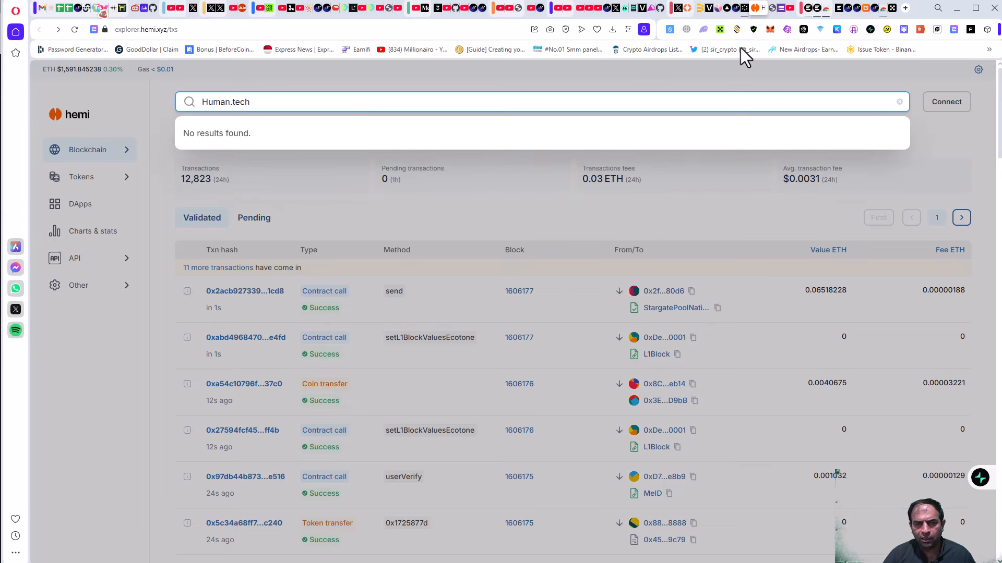
pyautogui.hotkey('ctrl', 'a')
pyautogui.press('BackSpace')
# Copy the wallet address from MetaMask and open its address page in the explorer.
pyautogui.click(770, 30)
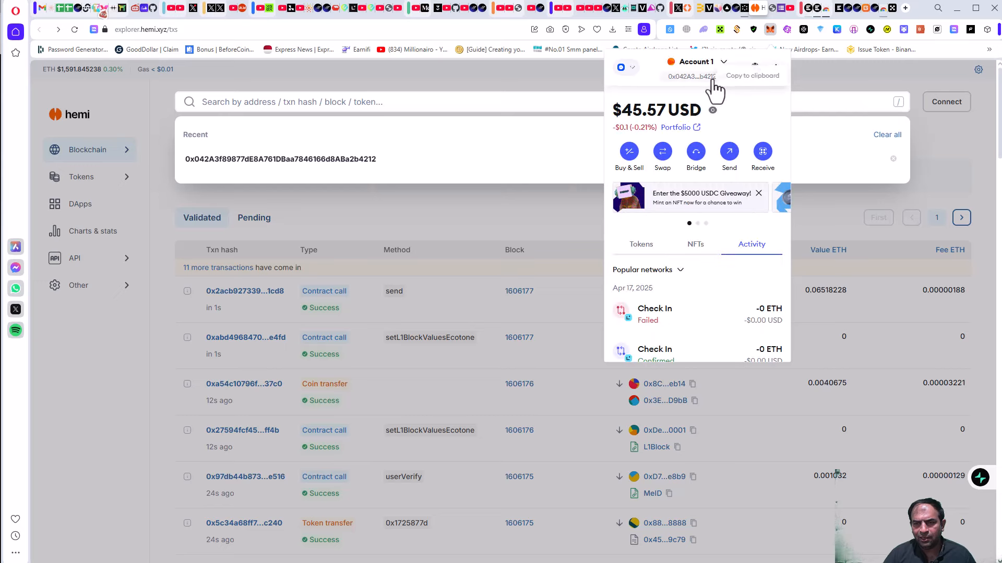
pyautogui.click(720, 76)
pyautogui.click(289, 103)
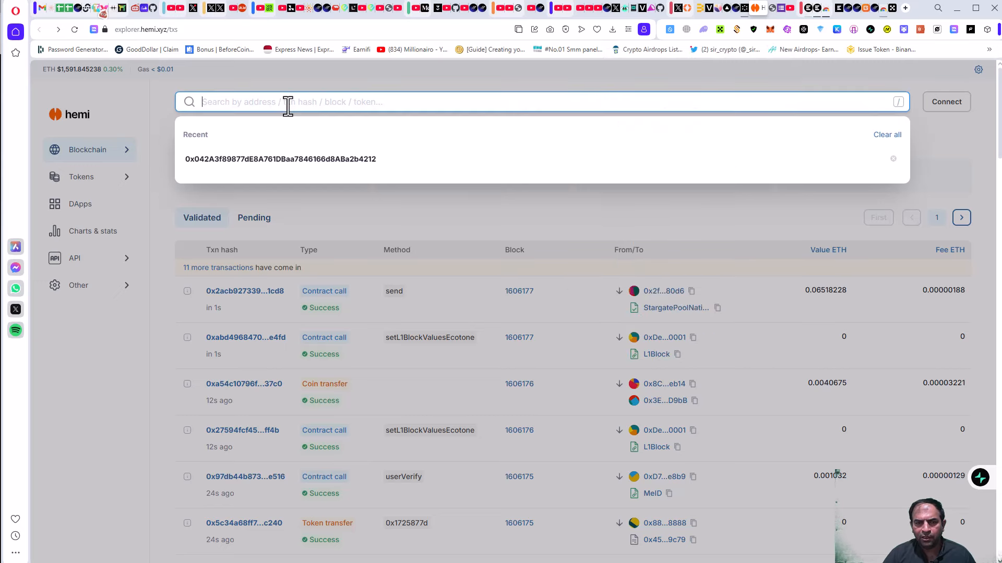
pyautogui.hotkey('ctrl', 'v')
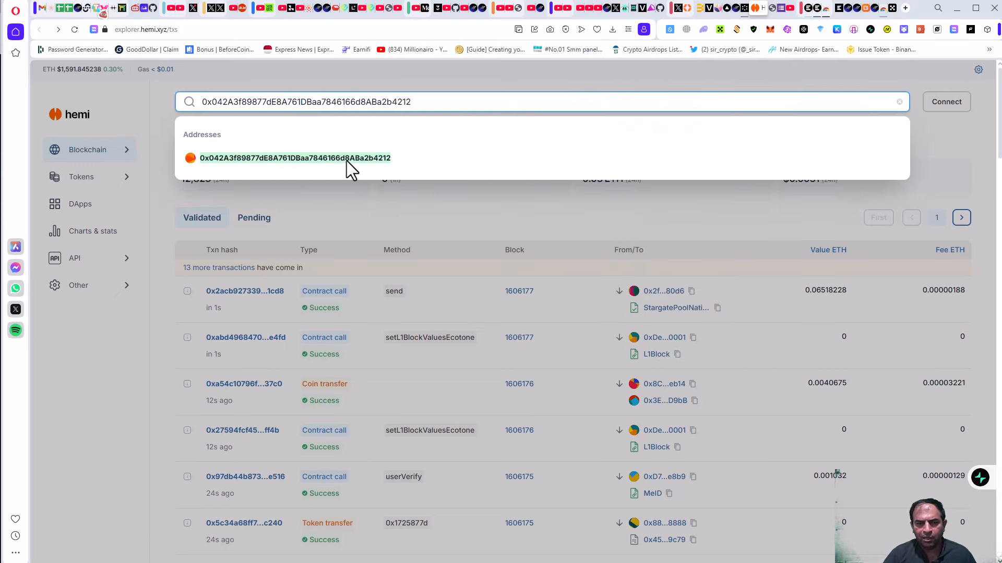
pyautogui.click(346, 161)
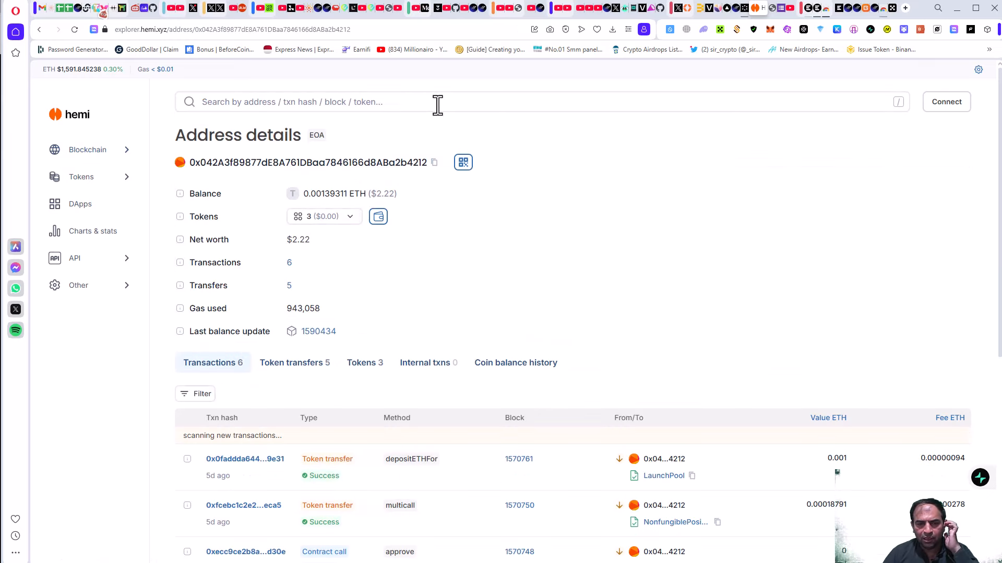
# Open the address's Open Season NFT, token 4032, from its NFT holdings and view its image enlarged.
pyautogui.click(355, 375)
pyautogui.scroll(-2, 313, 391)
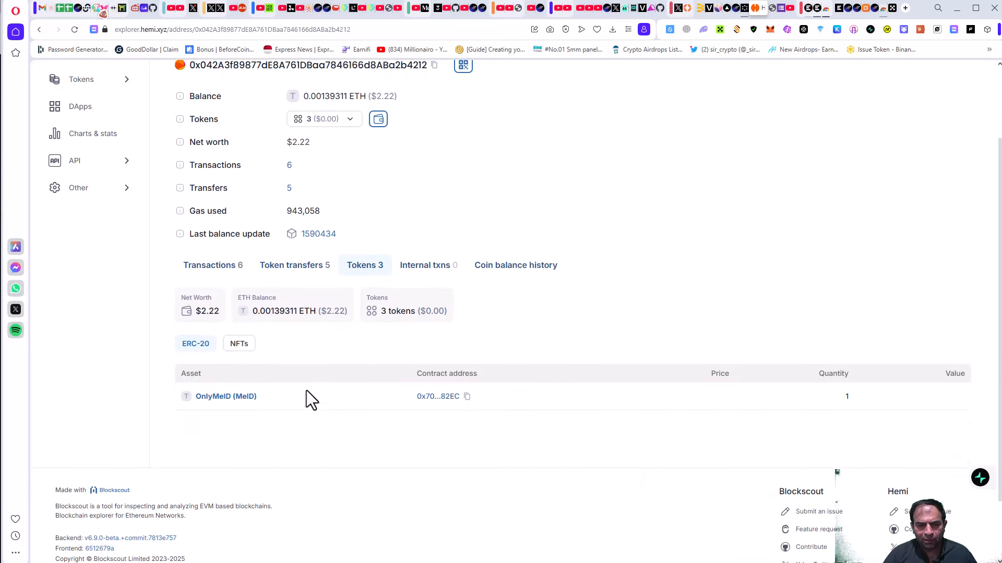
pyautogui.click(244, 338)
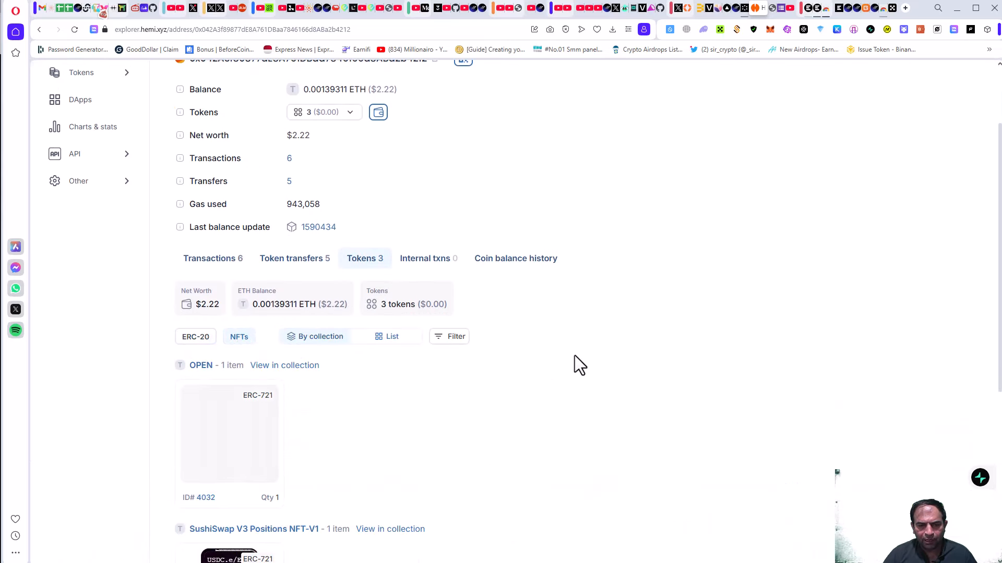
pyautogui.scroll(-3, 572, 362)
pyautogui.click(232, 298)
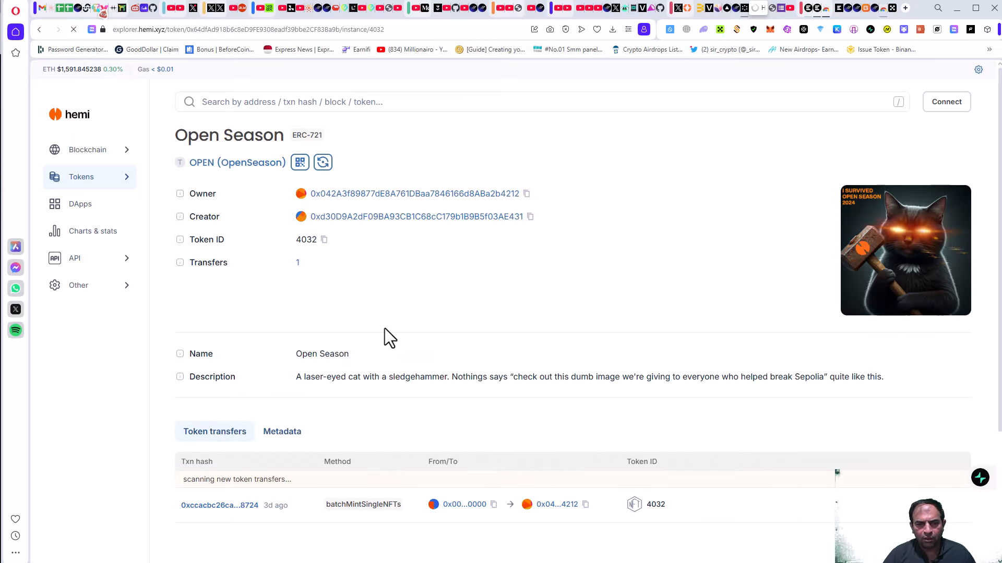
pyautogui.scroll(-3, 387, 337)
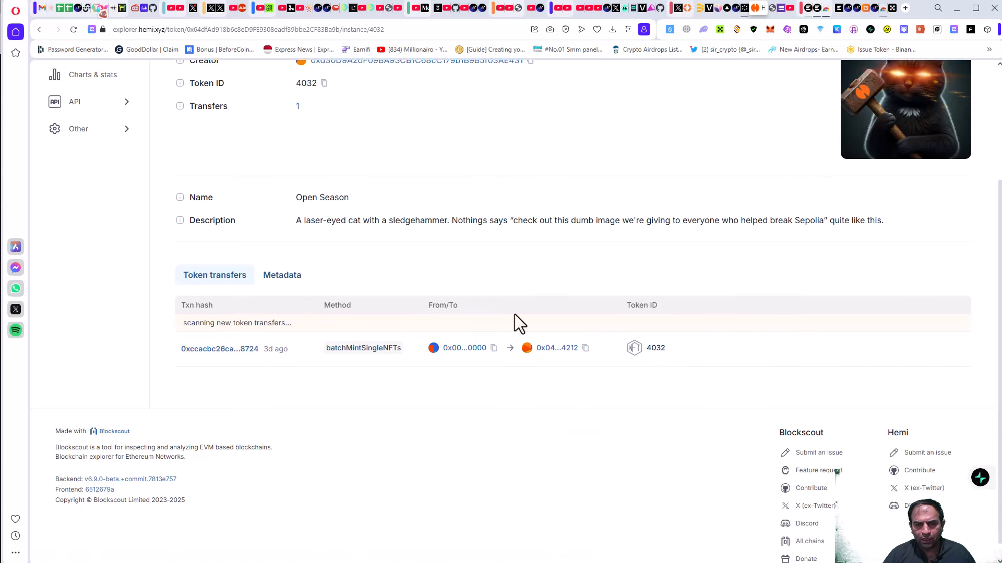
pyautogui.scroll(3, 514, 315)
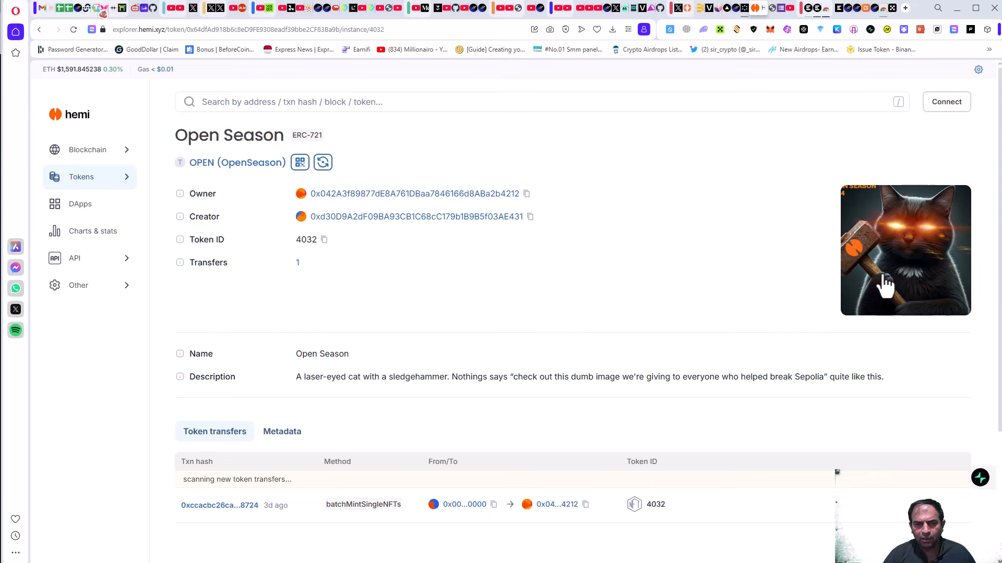
pyautogui.click(886, 286)
pyautogui.click(975, 87)
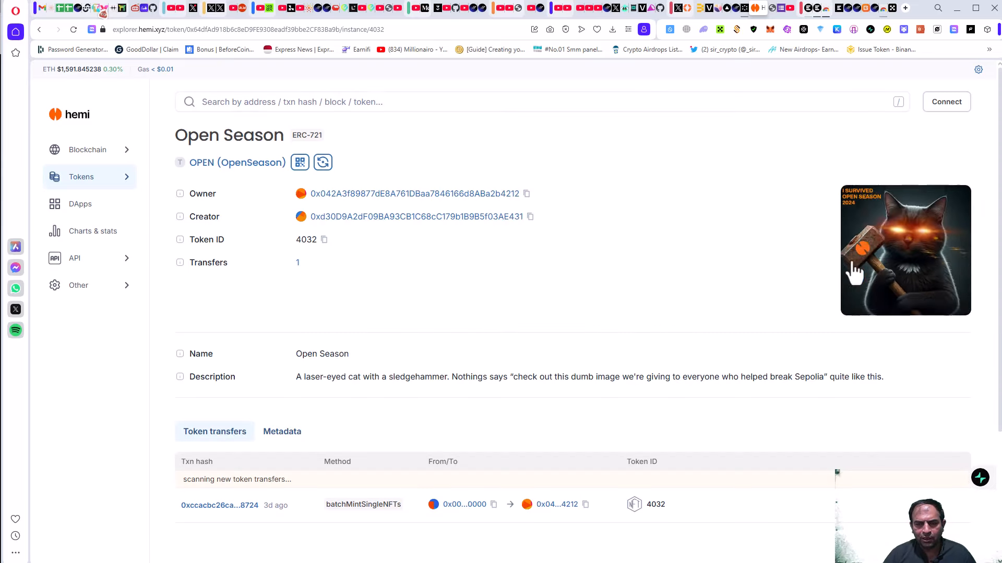
# Look up the MetaMask wallet address in Tunnel Stats, showing 4 failed tunnel txes and 1200 points.
pyautogui.click(772, 8)
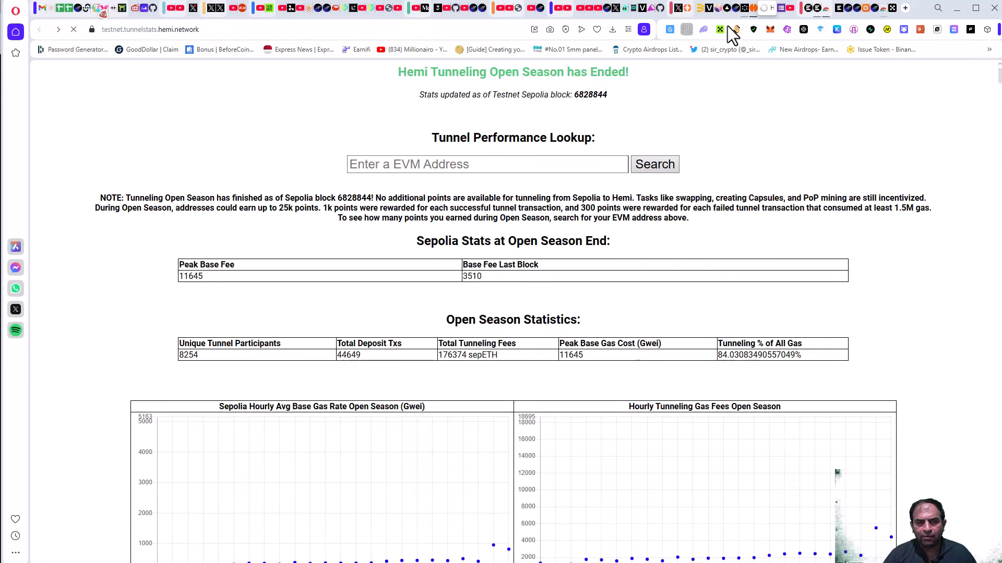
pyautogui.click(771, 30)
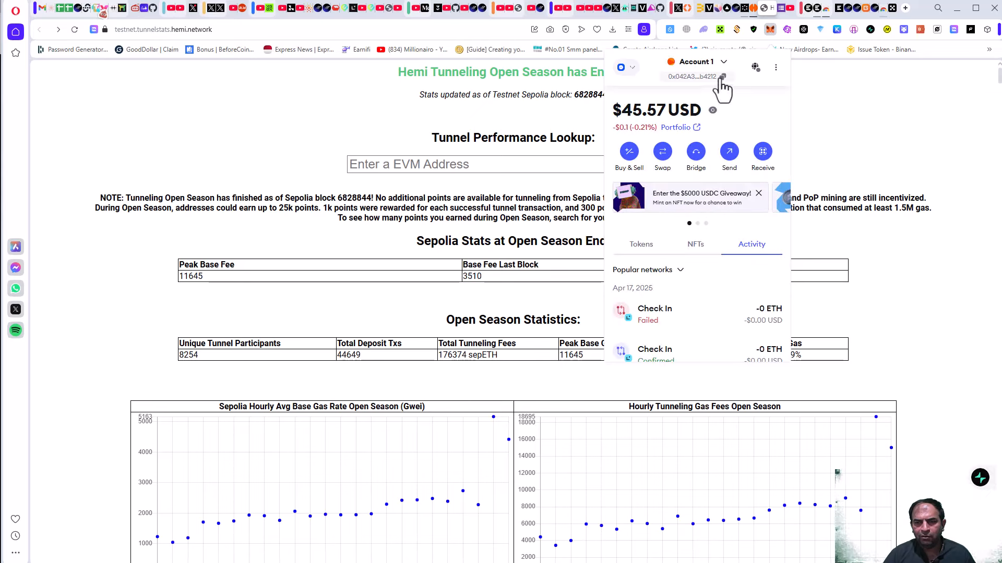
pyautogui.click(431, 166)
pyautogui.click(431, 166)
pyautogui.hotkey('ctrl', 'v')
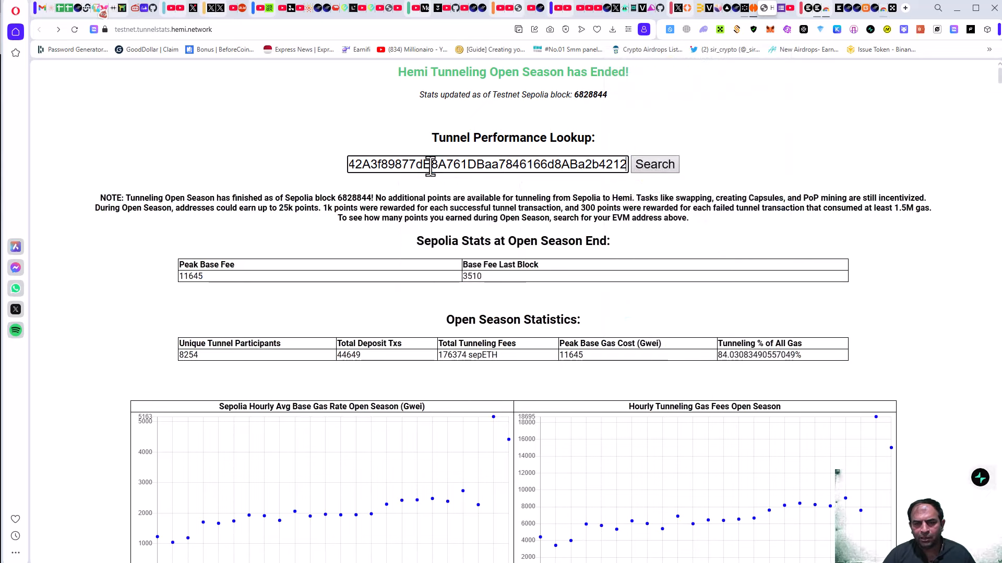
pyautogui.click(656, 165)
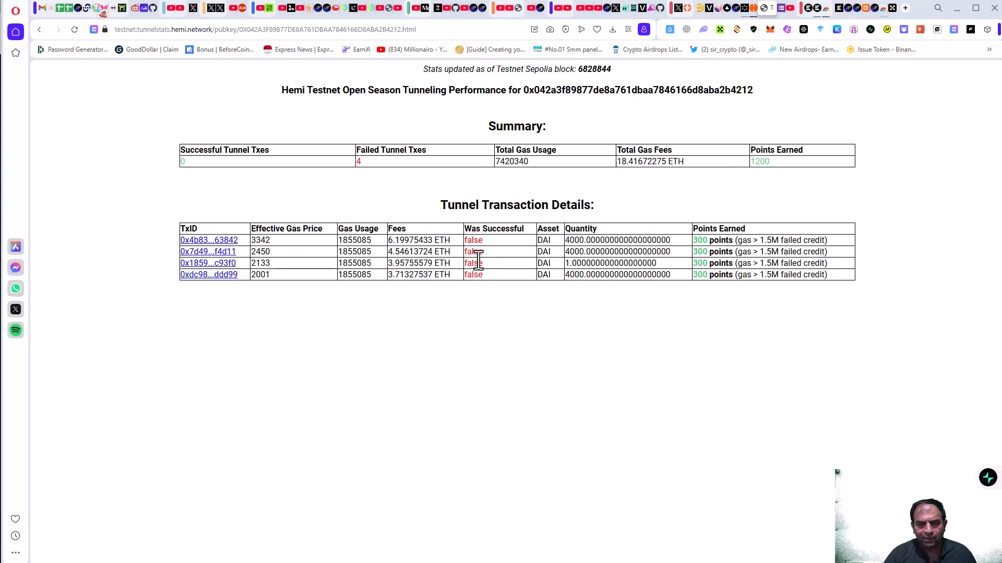
# Select and deselect the Failed Tunnel Txes heading, then glance at the NFT tab and return.
pyautogui.moveTo(434, 152); pyautogui.dragTo(346, 149)
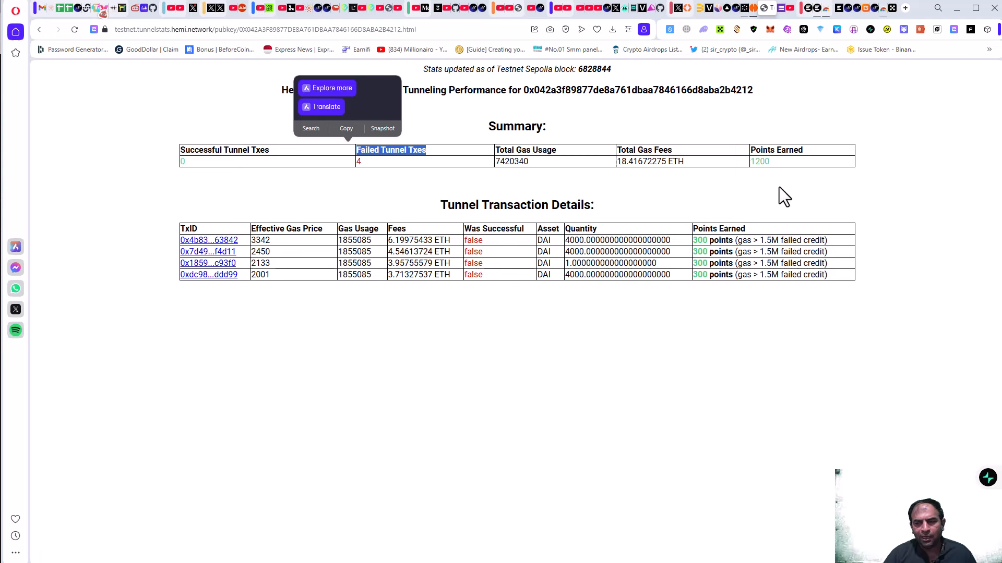
pyautogui.click(773, 203)
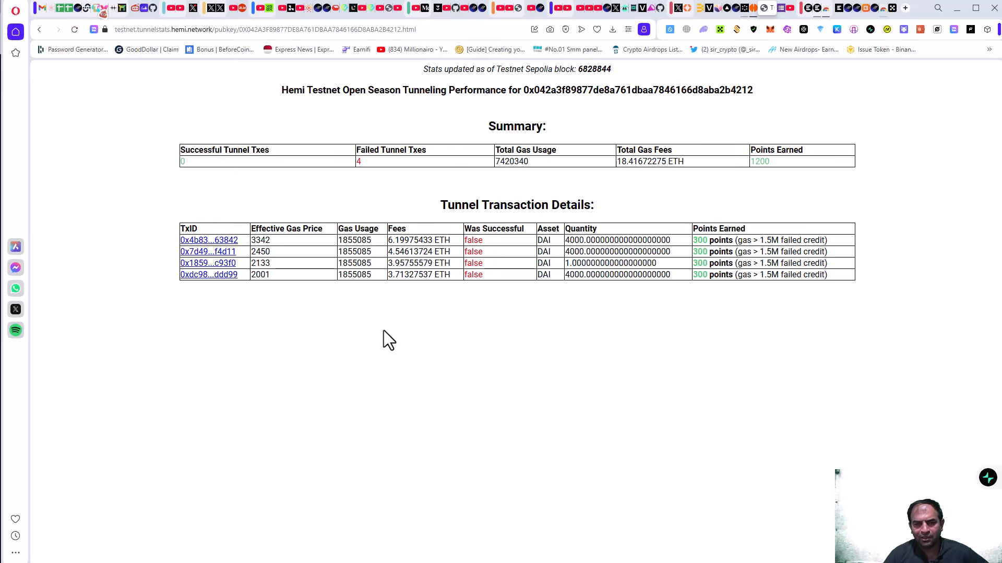
pyautogui.click(753, 7)
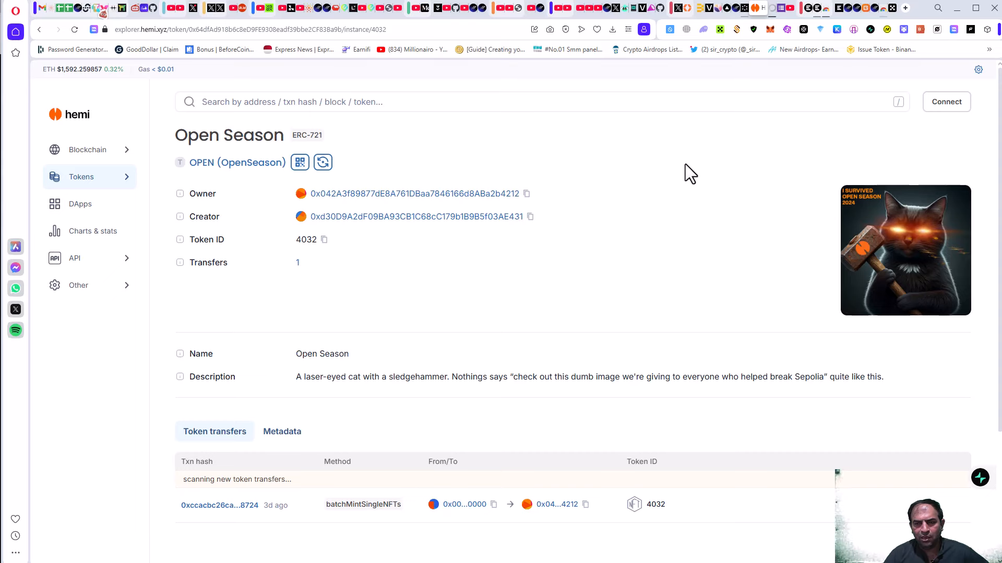
pyautogui.click(772, 3)
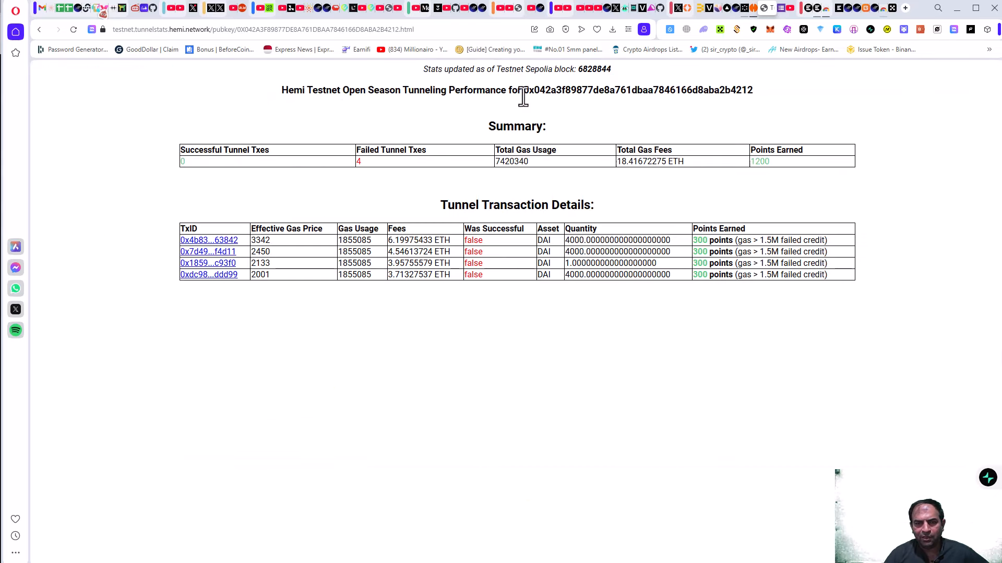
# Go back to the Tunnel Stats home page and paste the wallet address into the EVM lookup.
pyautogui.click(38, 29)
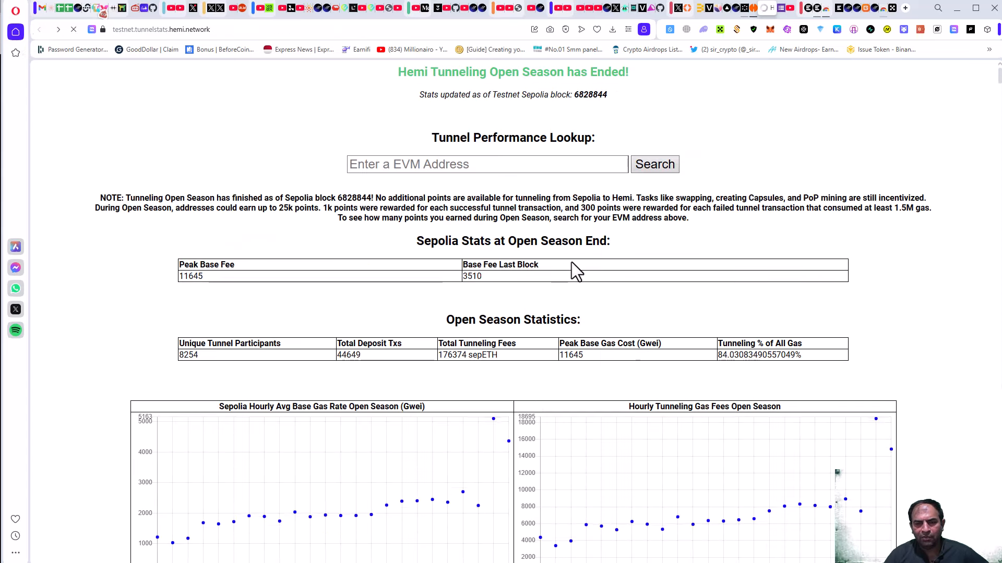
pyautogui.click(473, 165)
pyautogui.write('0x042A3f89877dE8A761DBaa7846166d8ABa2b4')
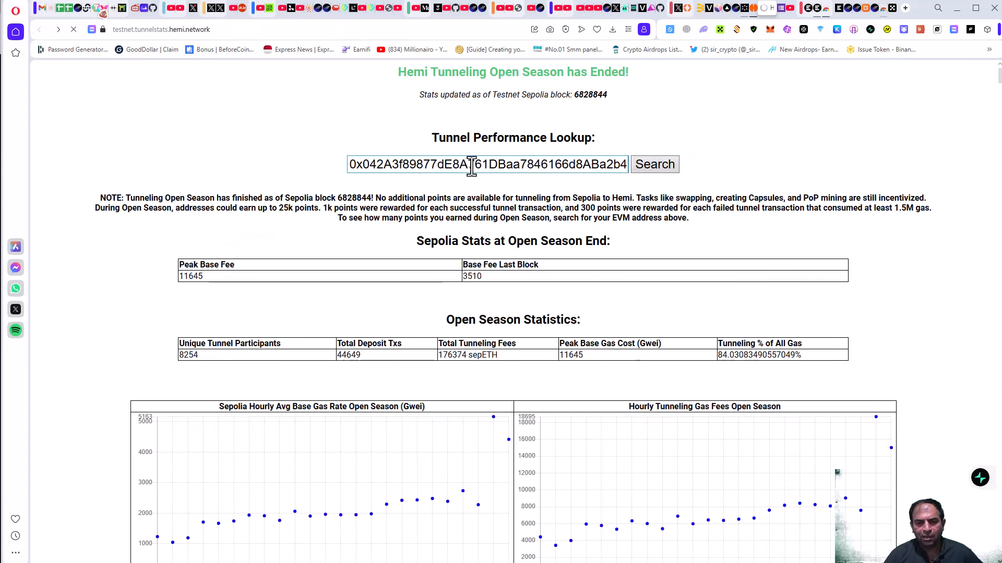